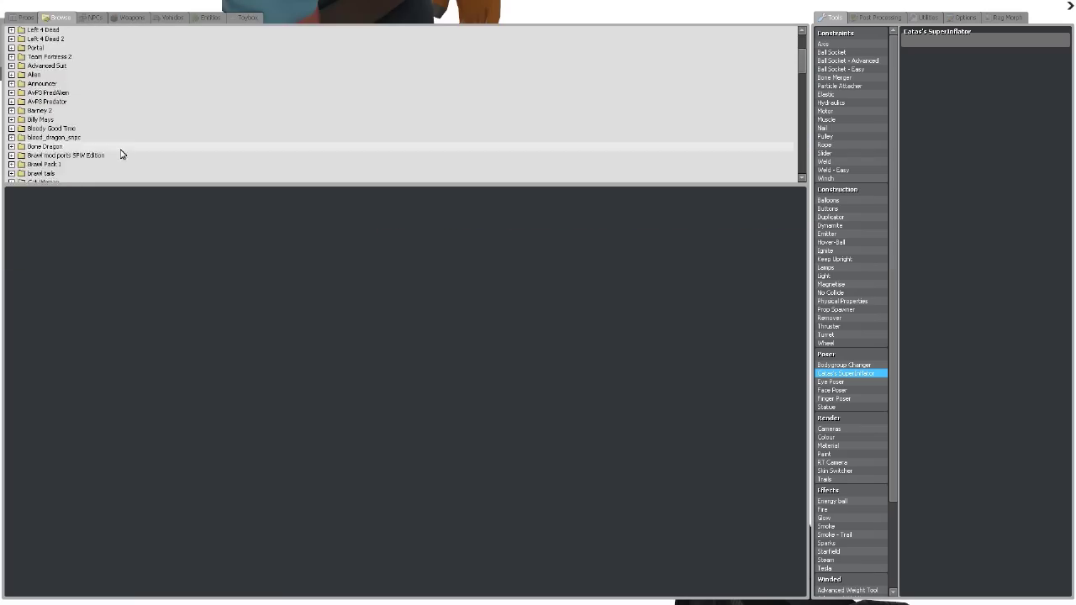
Scroll the Browse tree and open the ilkwasa model folder to list its character heads.
{"action": "scroll", "coordinate": [120, 154], "scroll_direction": "down", "scroll_amount": 1}
{"action": "left_click", "coordinate": [71, 151]}
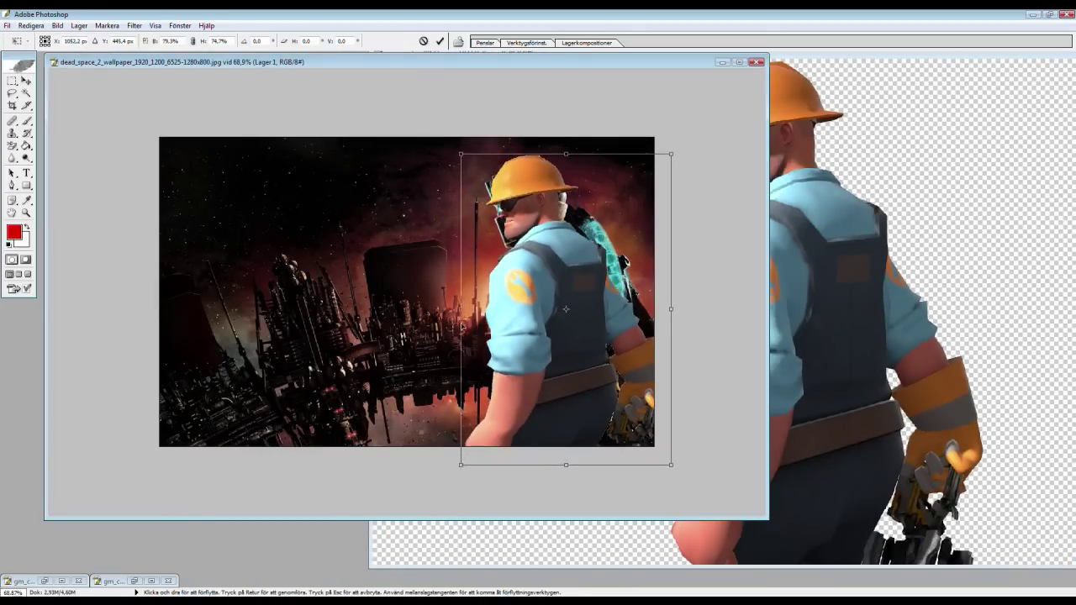
Commit the Engineer's placement and erase the stray edge along his wrench with a 3 px eraser.
{"action": "left_click", "coordinate": [483, 231]}
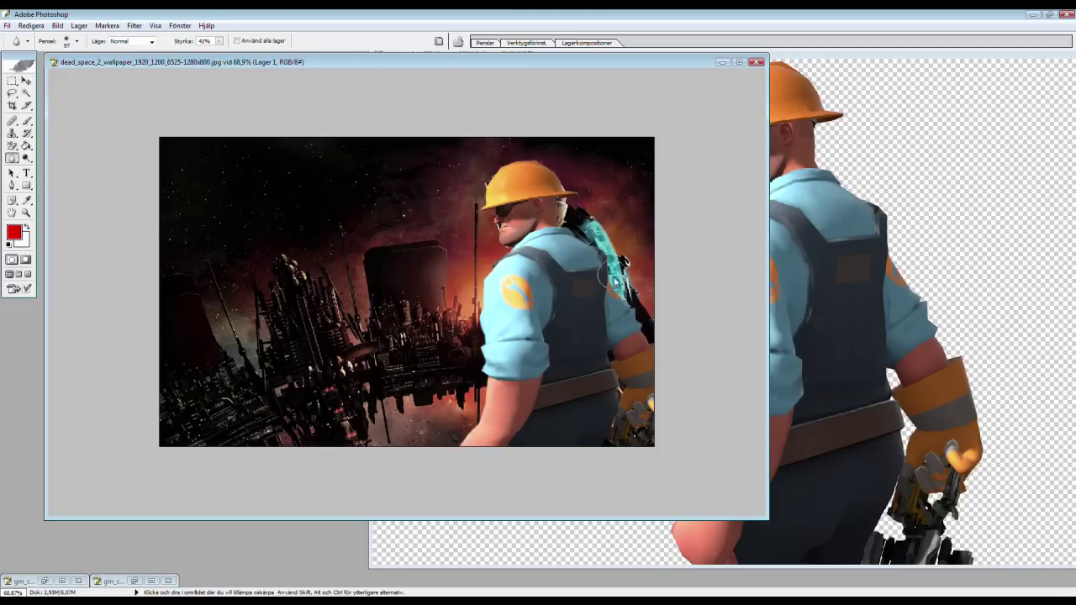
{"action": "key", "text": "e"}
{"action": "key", "text": "ctrl+plus"}
{"action": "key", "text": "ctrl+plus"}
{"action": "key", "text": "ctrl+plus"}
{"action": "key", "text": "ctrl+plus"}
{"action": "key", "text": "ctrl+plus"}
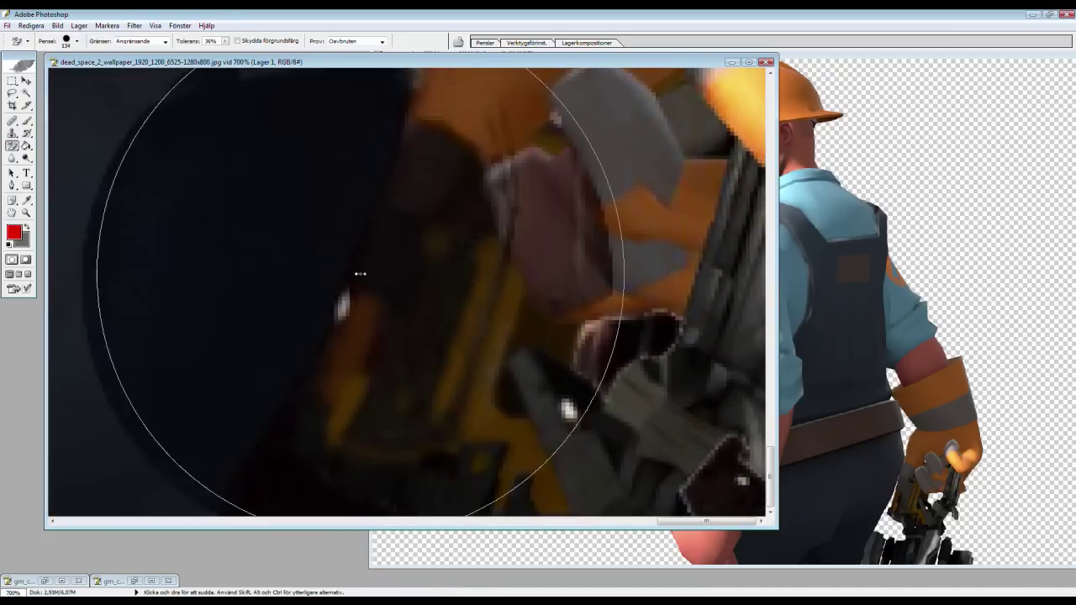
{"action": "left_click_drag", "start_coordinate": [12, 145], "coordinate": [59, 145]}
{"action": "right_click", "coordinate": [373, 278]}
{"action": "double_click", "coordinate": [395, 366]}
{"action": "left_click_drag", "start_coordinate": [375, 206], "coordinate": [341, 320]}
Soften the figure's edges with blur and reshape the image with Liquify strokes.
{"action": "key", "text": "r"}
{"action": "key", "text": "ctrl+0"}
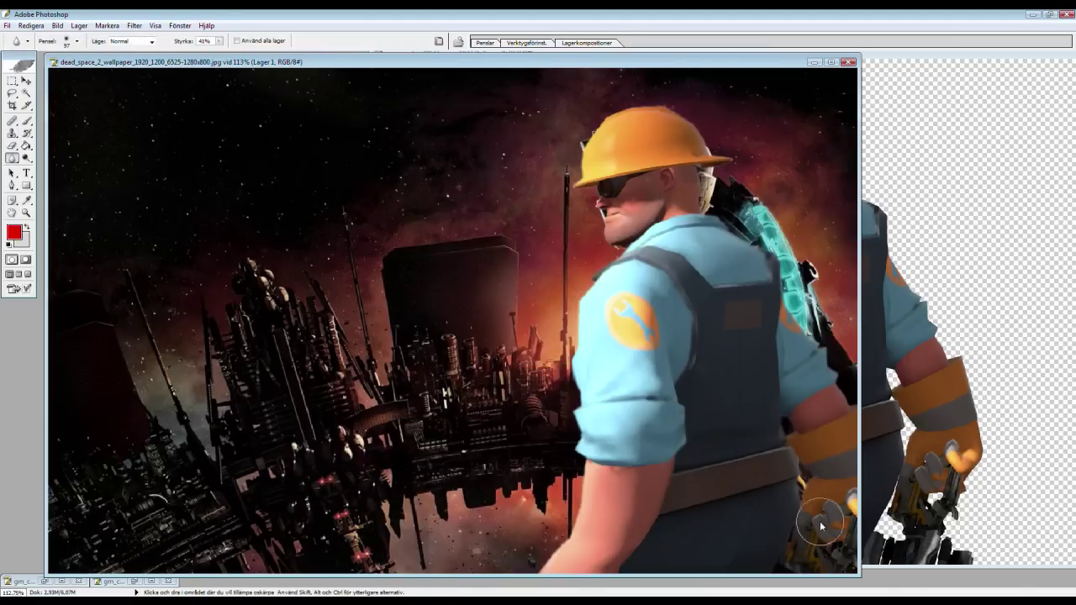
{"action": "key", "text": "ctrl+shift+x"}
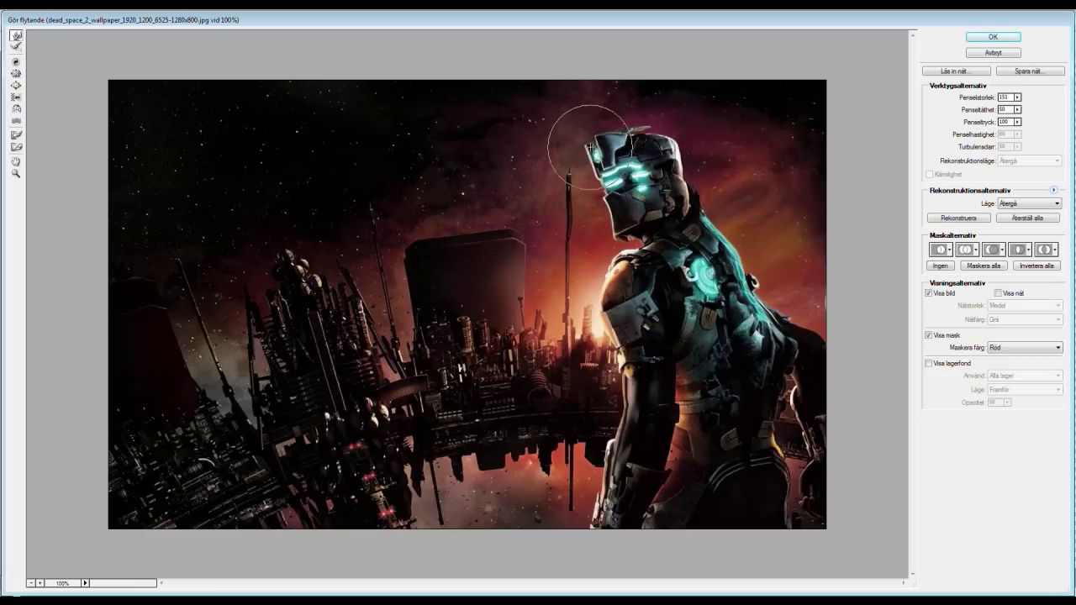
{"action": "mouse_move", "coordinate": [589, 147]}
{"action": "left_mouse_down"}
{"action": "mouse_move", "coordinate": [630, 109]}
{"action": "mouse_move", "coordinate": [592, 201]}
{"action": "left_mouse_up"}
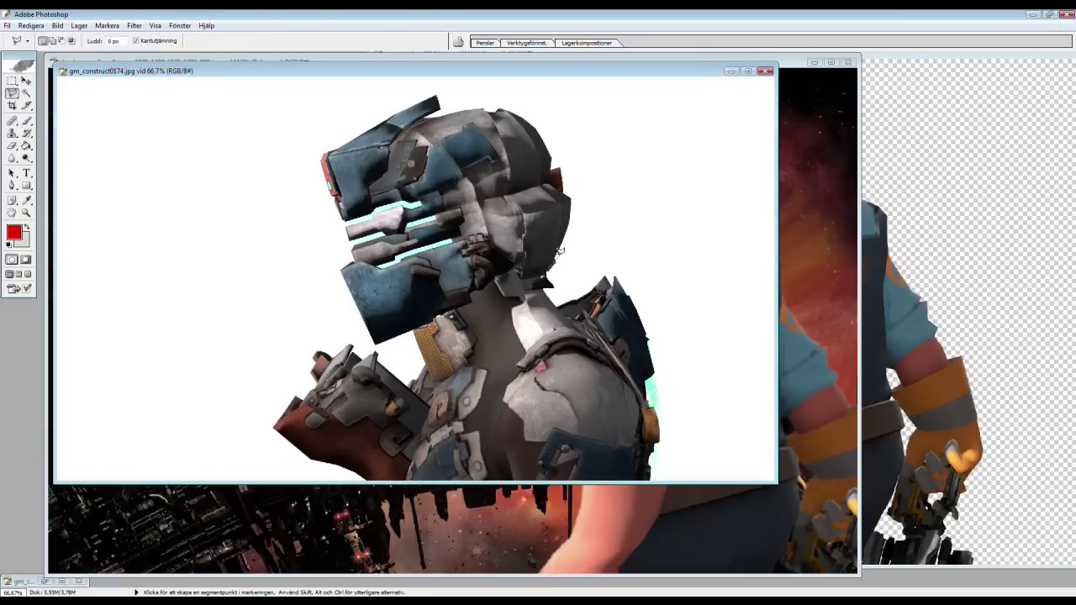
Trace the helmet with the Magnetic Lasso, copy it and paste it into the wallpaper.
{"action": "key", "text": "shift+l"}
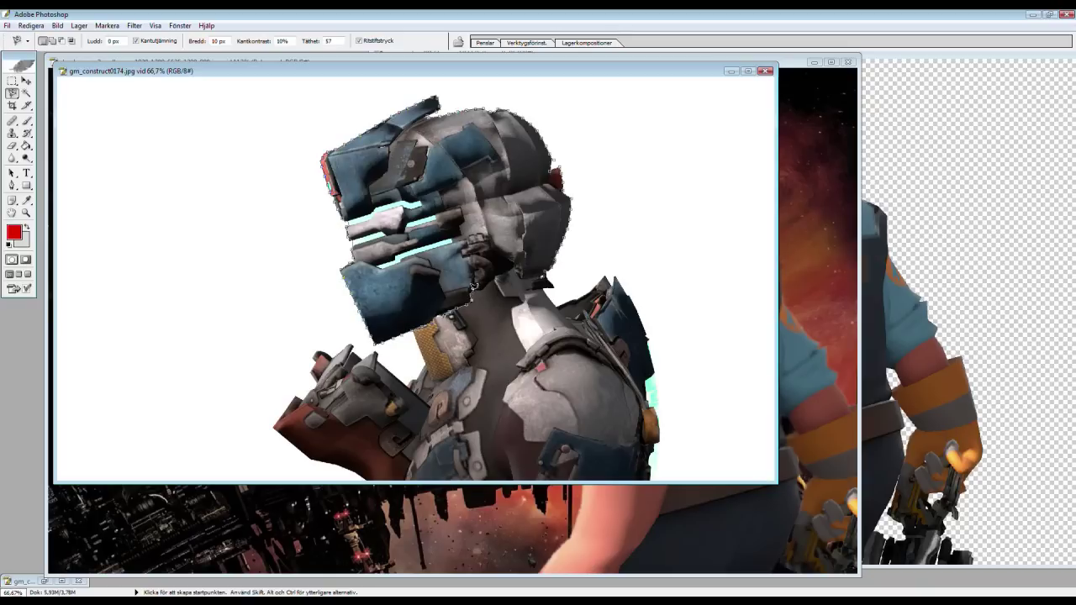
{"action": "left_click", "coordinate": [532, 285]}
{"action": "key", "text": "ctrl+c"}
{"action": "key", "text": "ctrl+v"}
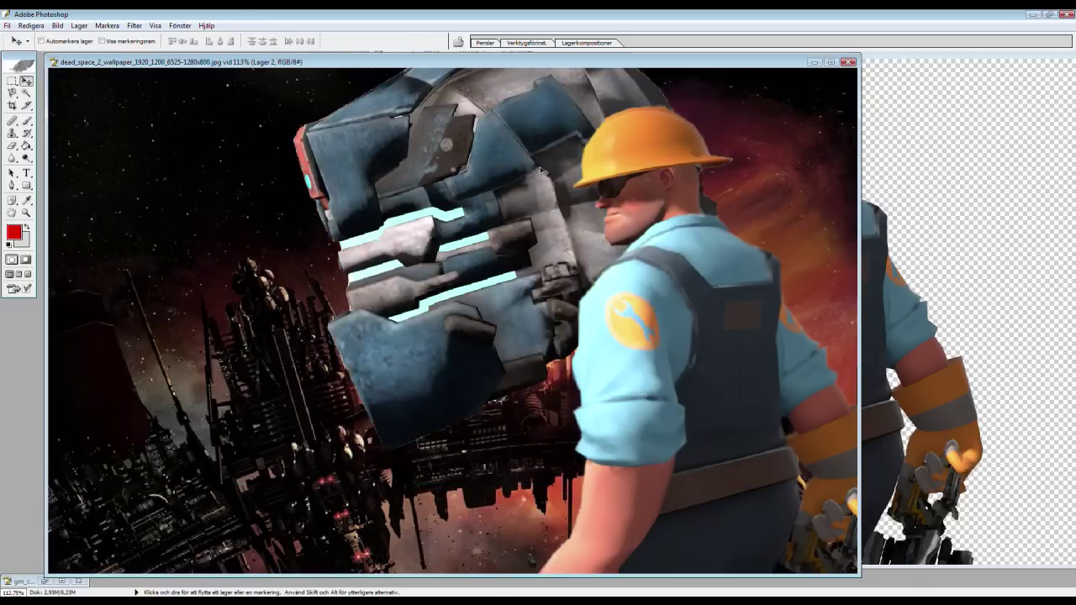
Move the pasted helmet over the Engineer and shrink it onto his head.
{"action": "key", "text": "ctrl+t"}
{"action": "left_click_drag", "start_coordinate": [639, 337], "coordinate": [715, 261]}
{"action": "left_click", "coordinate": [479, 233]}
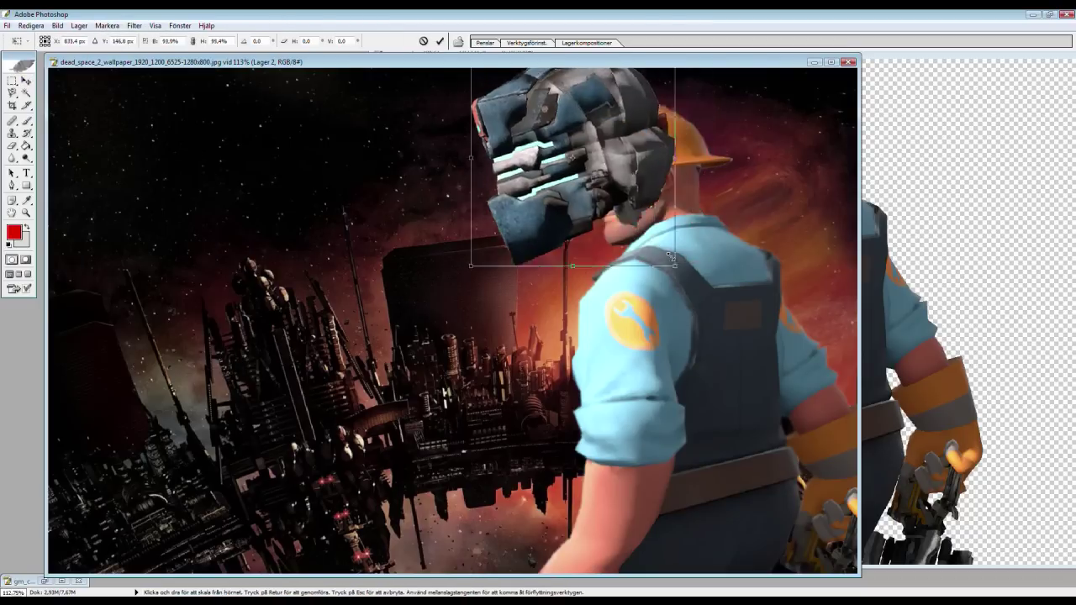
{"action": "left_click_drag", "start_coordinate": [589, 160], "coordinate": [687, 151]}
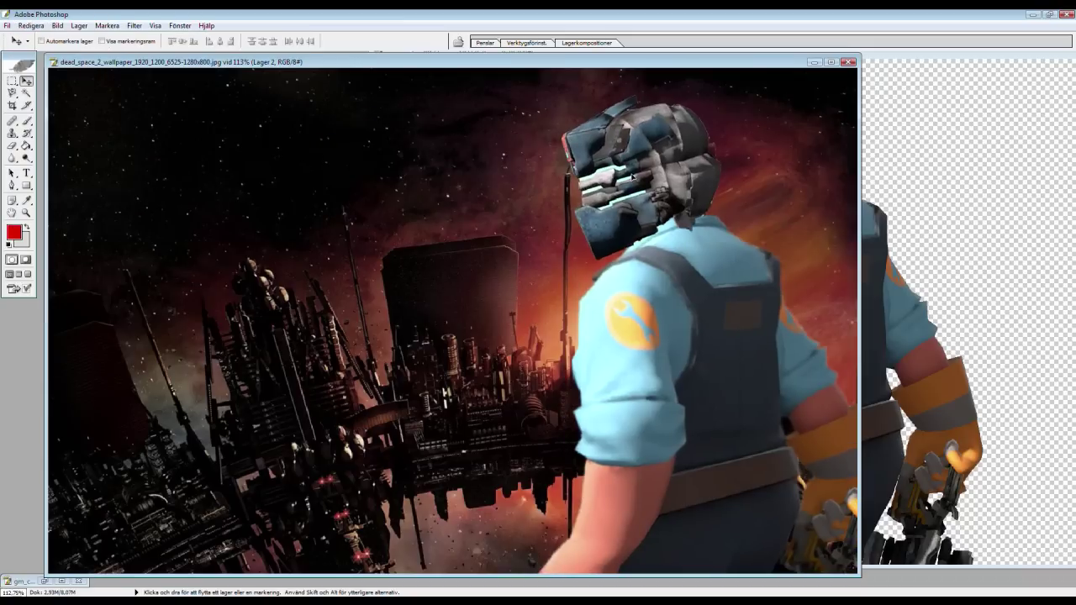
Blur the helmet edges and paint a light cyan glow across the visor.
{"action": "key", "text": "r"}
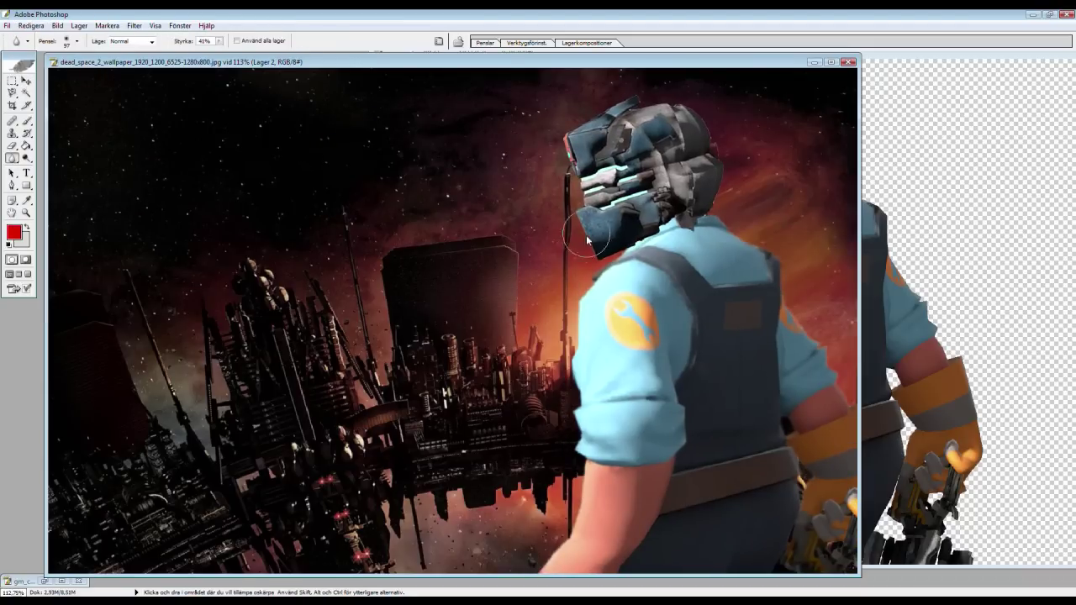
{"action": "key", "text": "ctrl+plus"}
{"action": "key", "text": "ctrl+plus"}
{"action": "key", "text": "b"}
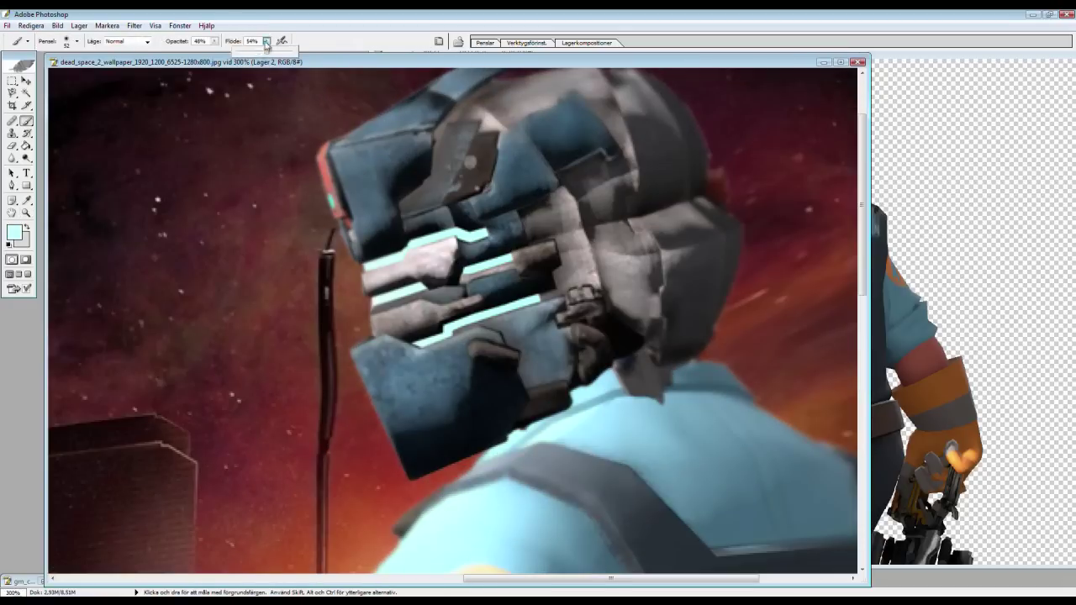
{"action": "left_click", "coordinate": [485, 238], "text": "alt"}
{"action": "left_click_drag", "start_coordinate": [485, 238], "coordinate": [366, 267]}
{"action": "left_click_drag", "start_coordinate": [427, 345], "coordinate": [550, 296]}
{"action": "left_click_drag", "start_coordinate": [408, 252], "coordinate": [553, 319]}
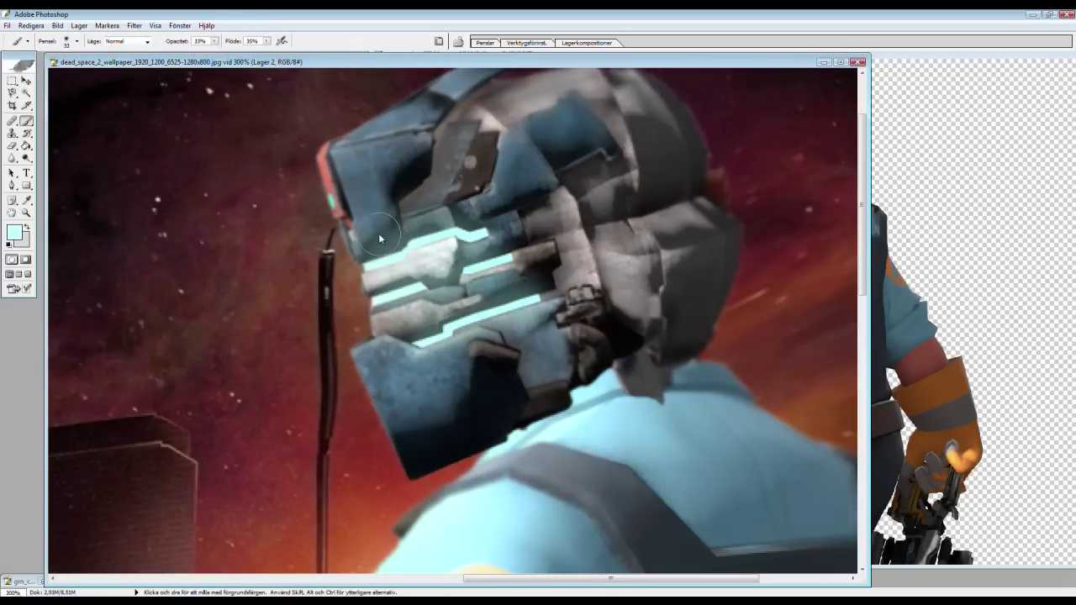
Sample the nebula's orange and paint an orange rim light along the Engineer's arm.
{"action": "key", "text": "z"}
{"action": "left_click", "coordinate": [446, 255], "text": "alt"}
{"action": "left_click", "coordinate": [446, 256]}
{"action": "key", "text": "ctrl+0"}
{"action": "key", "text": "i"}
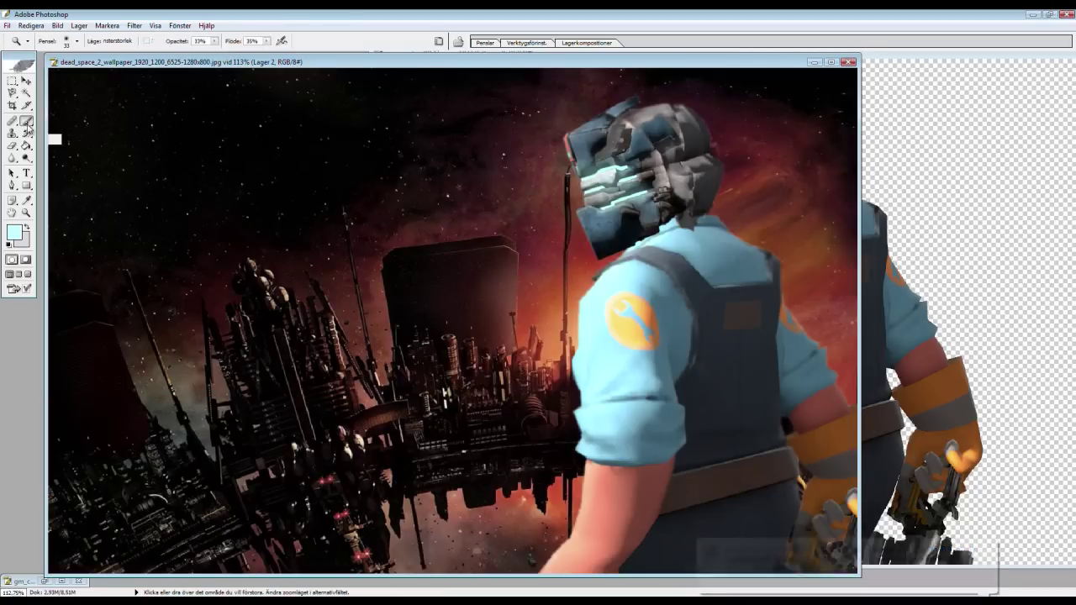
{"action": "left_click", "coordinate": [583, 318]}
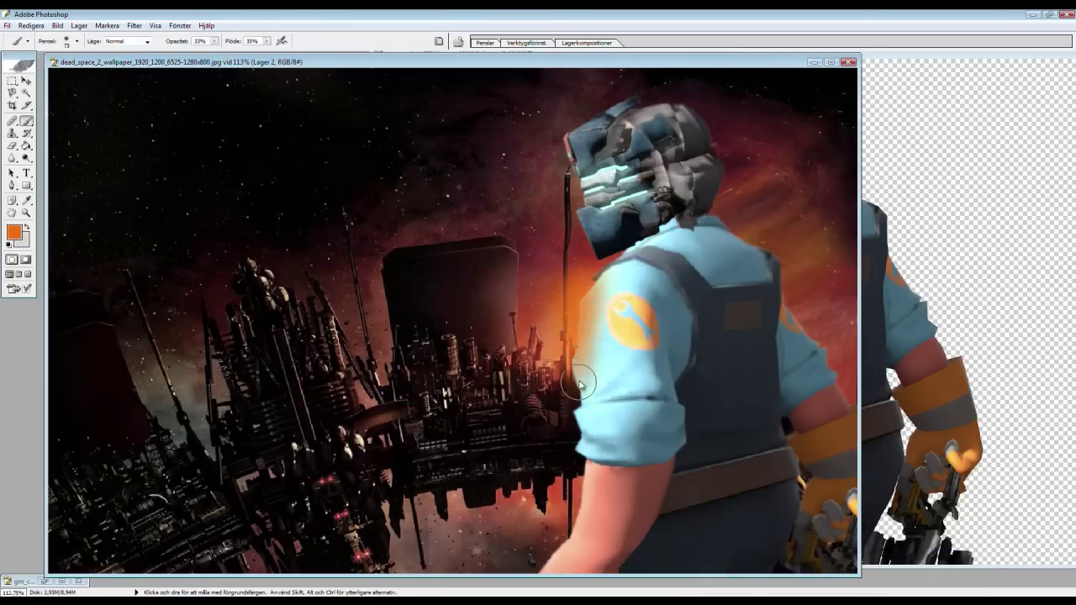
{"action": "left_click_drag", "start_coordinate": [582, 420], "coordinate": [588, 277]}
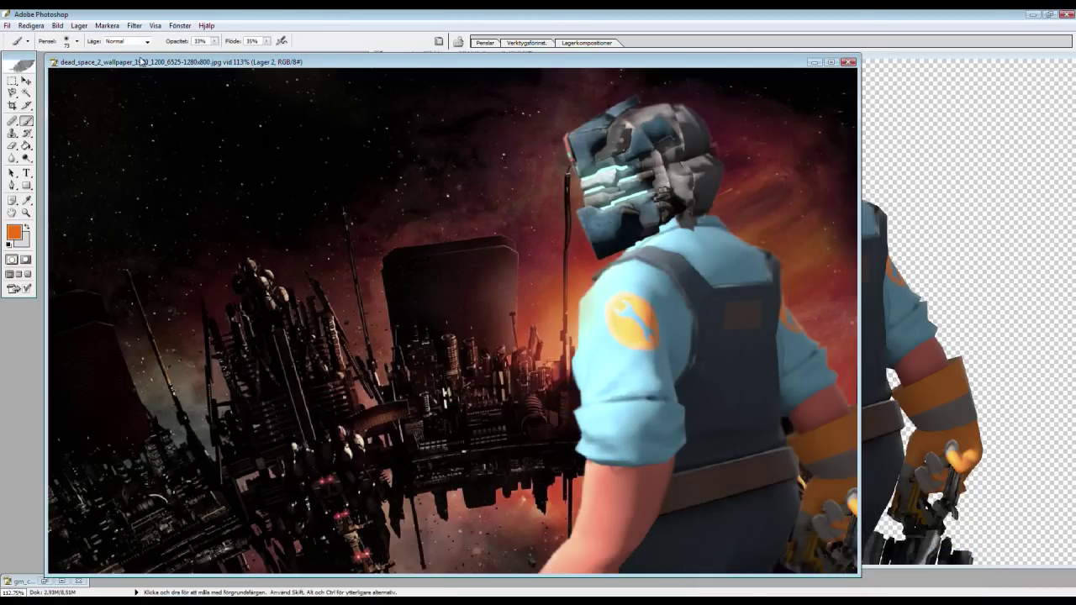
{"action": "key", "text": "ctrl+Tab"}
{"action": "key", "text": "l"}
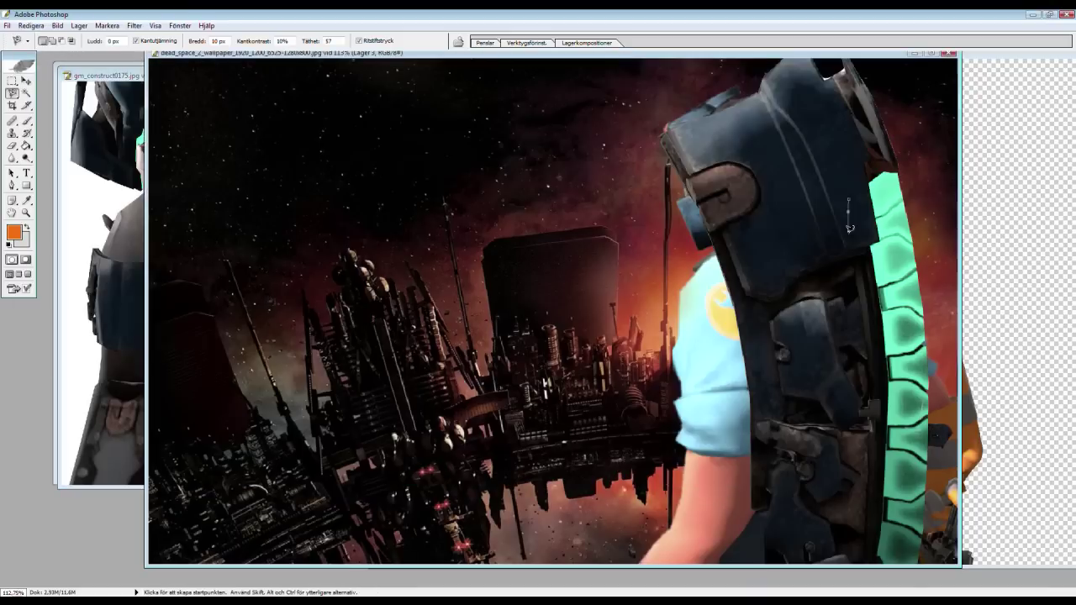
Scale the armor onto the Engineer's back, reshape it with Liquify and erase the excess.
{"action": "left_click_drag", "start_coordinate": [787, 314], "coordinate": [844, 329]}
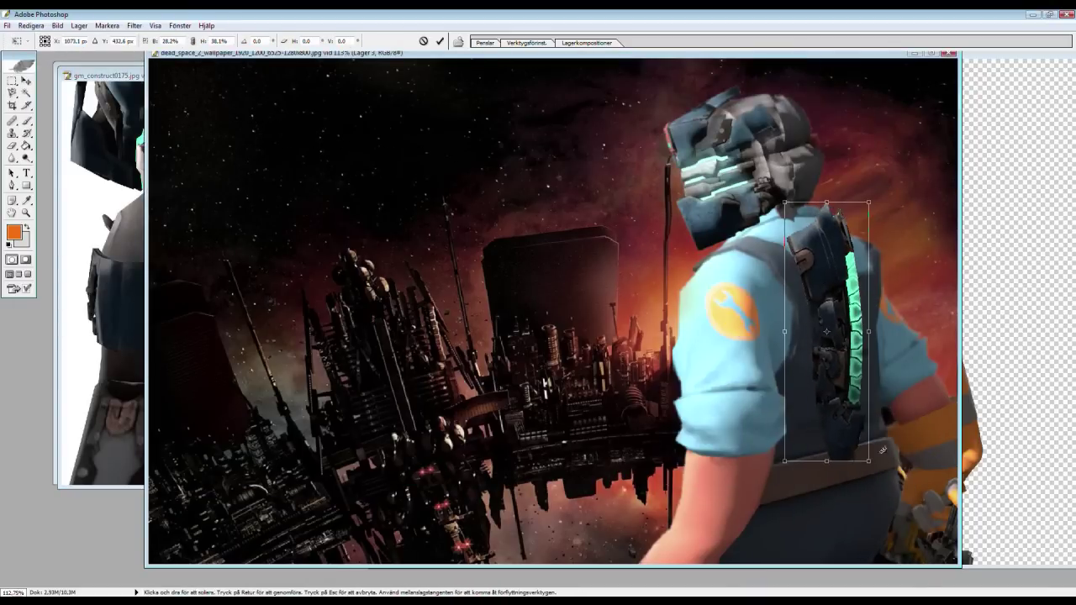
{"action": "key", "text": "Return"}
{"action": "key", "text": "ctrl+shift+x"}
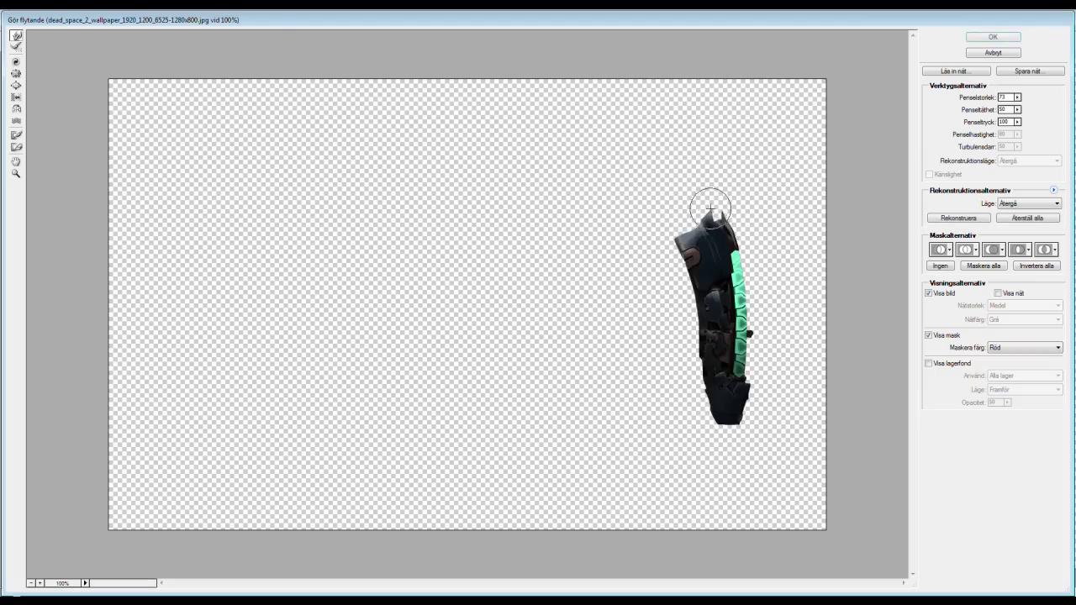
{"action": "key", "text": "Return"}
{"action": "left_click", "coordinate": [12, 146]}
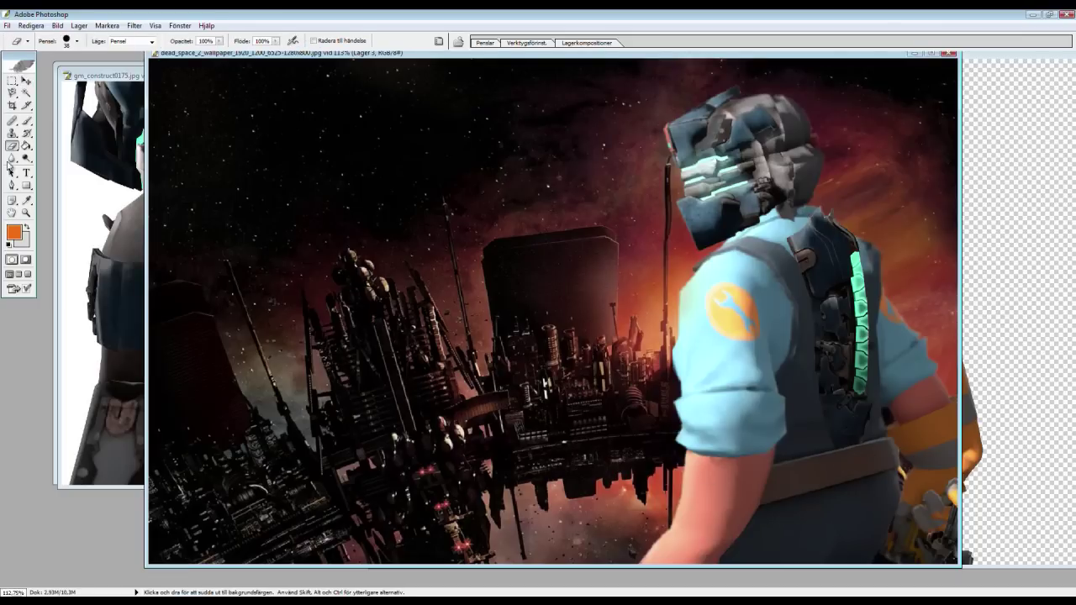
Paint a glowing cyan stripe along the armor's spine.
{"action": "key", "text": "b"}
{"action": "left_click", "coordinate": [14, 232]}
{"action": "left_click", "coordinate": [648, 231]}
{"action": "left_click_drag", "start_coordinate": [840, 252], "coordinate": [847, 299]}
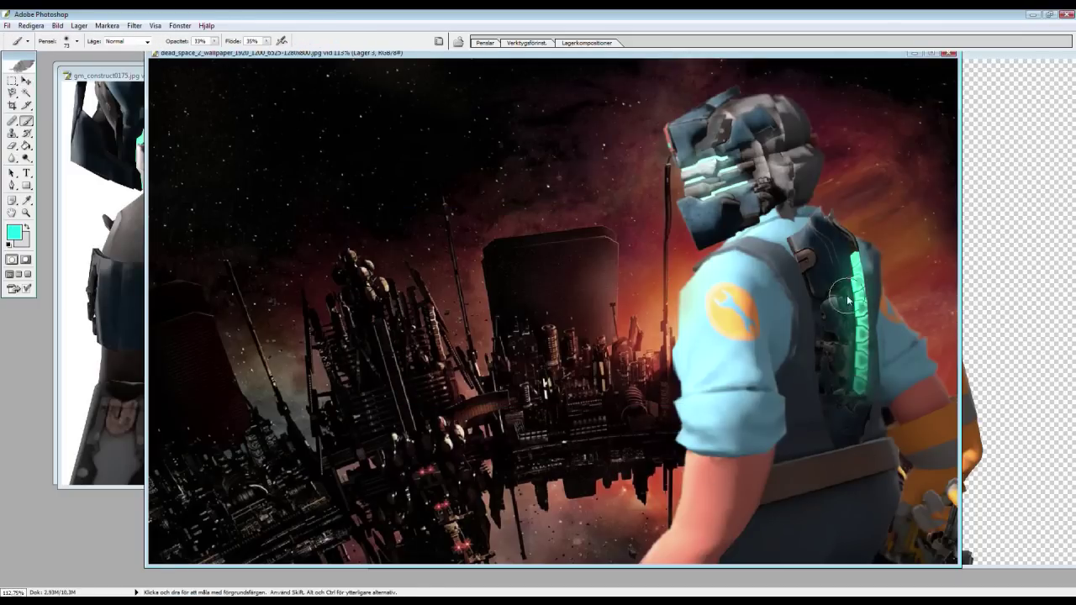
{"action": "left_click", "coordinate": [57, 25]}
Apply Brightness/Contrast to the image, then again to the armor layer.
{"action": "left_click", "coordinate": [201, 126]}
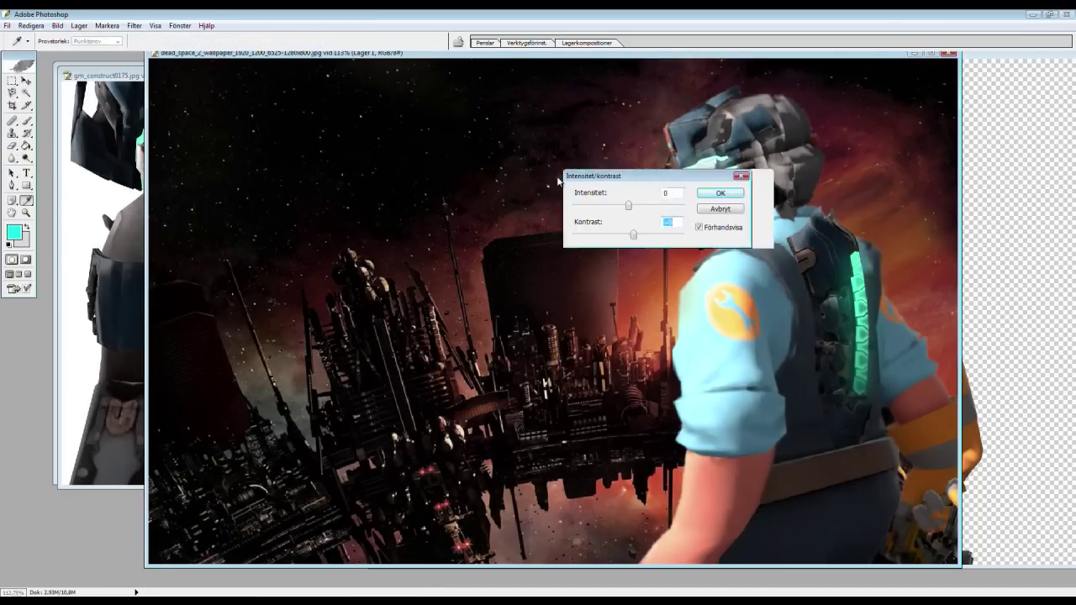
{"action": "left_click", "coordinate": [57, 25]}
{"action": "left_click", "coordinate": [201, 126]}
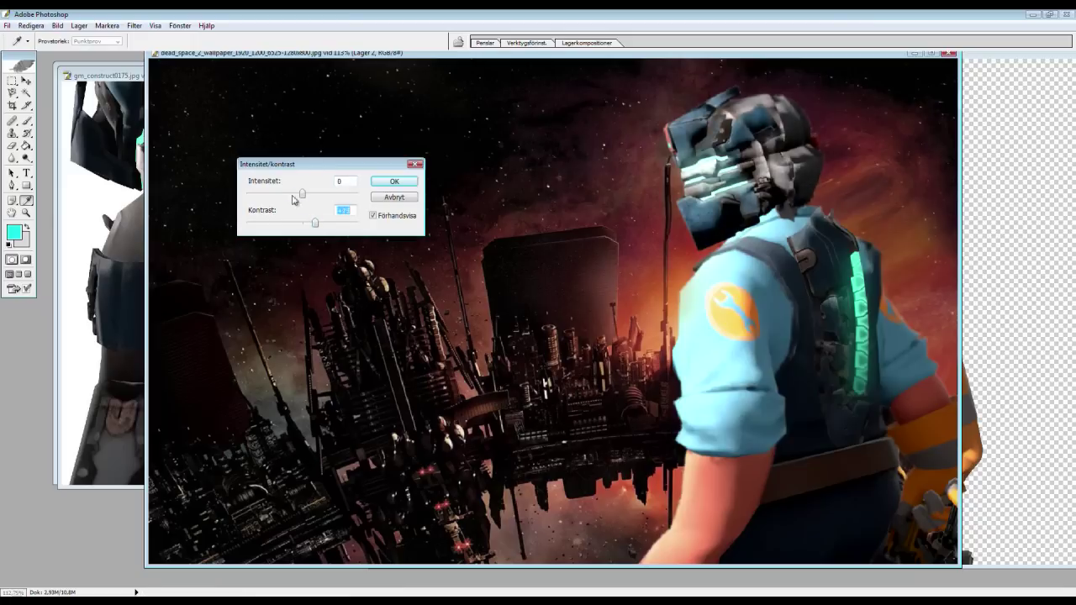
{"action": "right_click", "coordinate": [840, 307]}
{"action": "left_click", "coordinate": [849, 317]}
{"action": "key", "text": "Return"}
{"action": "left_click", "coordinate": [11, 157]}
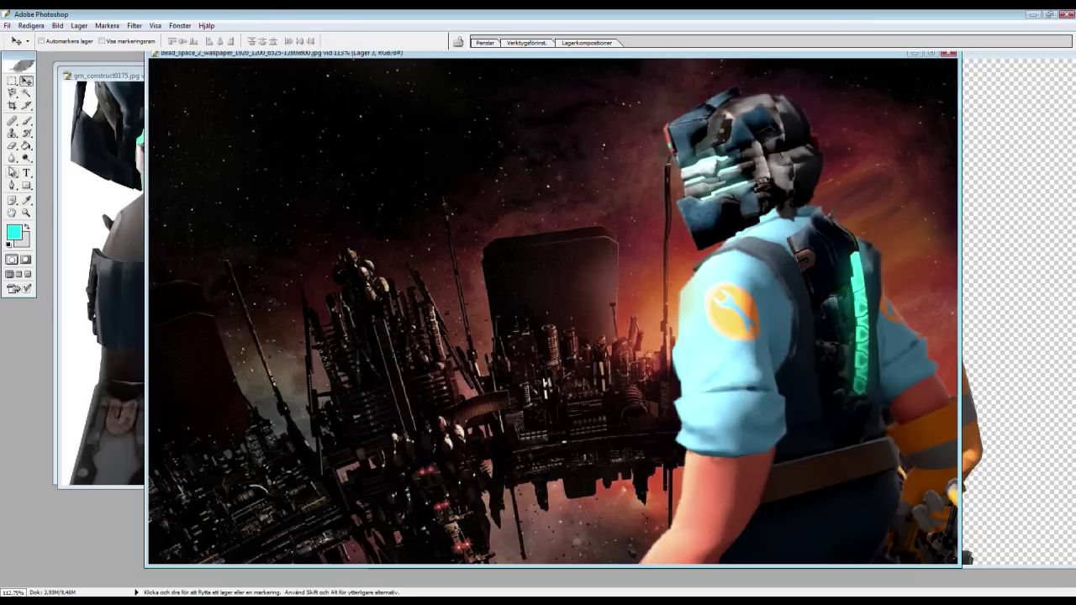
Try Color Balance and cancel it, then select a layer and sample orange from the glow.
{"action": "left_click", "coordinate": [57, 25]}
{"action": "left_click", "coordinate": [353, 115]}
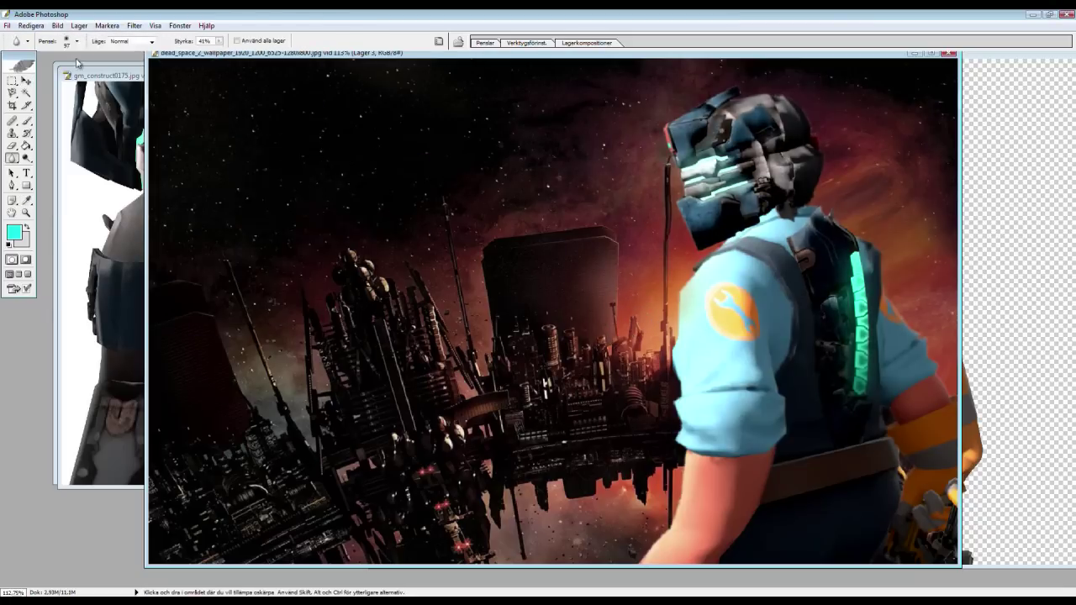
{"action": "key", "text": "Return"}
{"action": "key", "text": "v"}
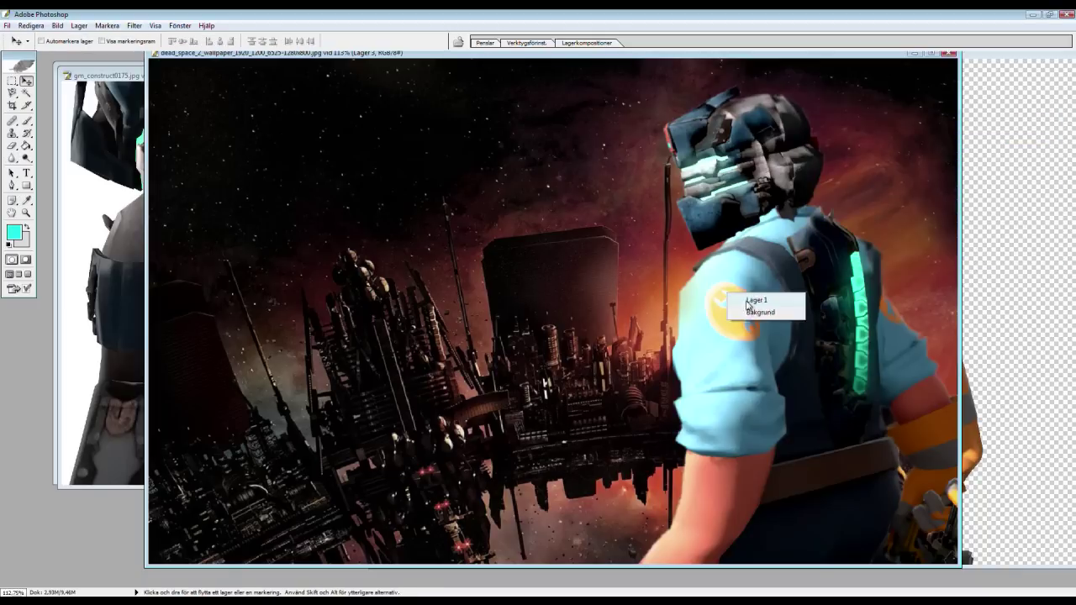
{"action": "left_click", "coordinate": [747, 303]}
{"action": "key", "text": "b"}
{"action": "left_click", "coordinate": [267, 40]}
{"action": "left_click", "coordinate": [677, 338], "text": "alt"}
Try Match Color, then set an Inner Shadow style: Multiply, -45°, choke 5%, size 76 px.
{"action": "left_click", "coordinate": [57, 25]}
{"action": "left_click", "coordinate": [210, 181]}
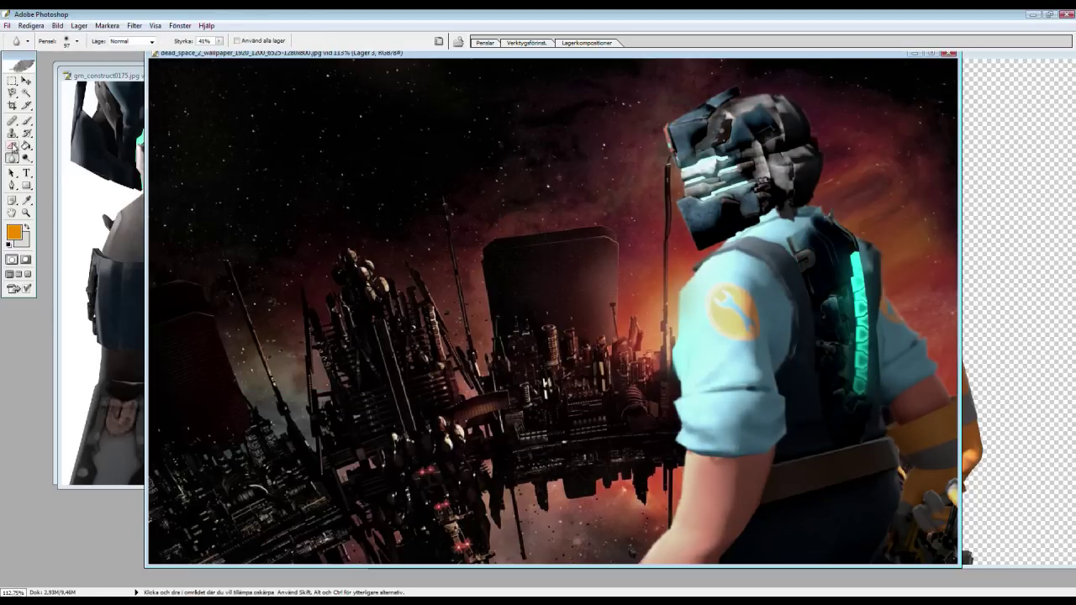
{"action": "left_click", "coordinate": [79, 25]}
{"action": "left_click", "coordinate": [282, 119]}
Reduce the inner shadow distance, add an inner glow and confirm the style.
{"action": "left_click_drag", "start_coordinate": [356, 221], "coordinate": [358, 238]}
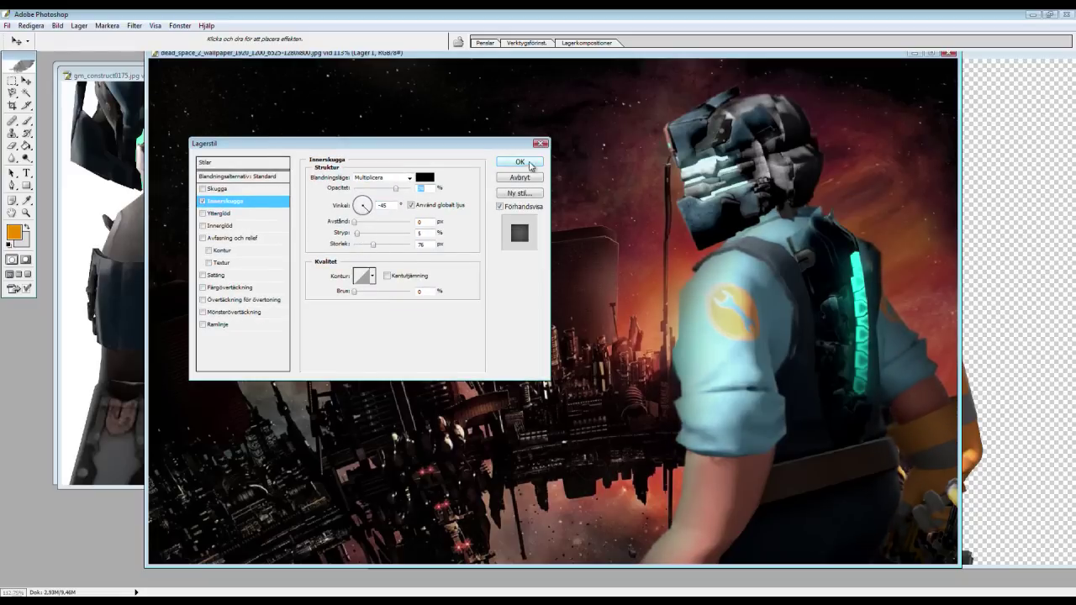
{"action": "left_click", "coordinate": [233, 227]}
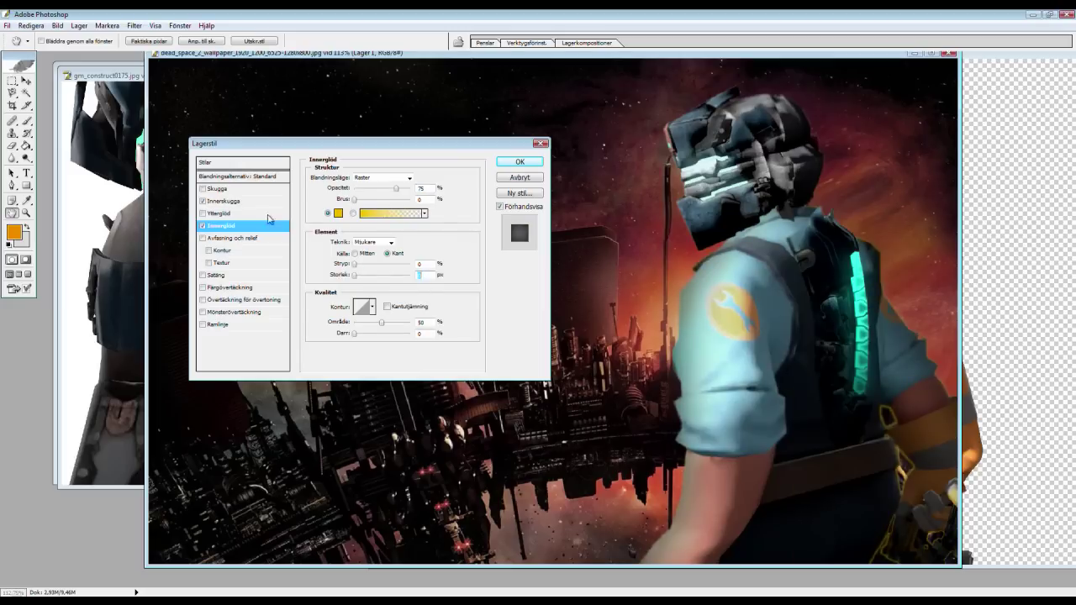
{"action": "left_click", "coordinate": [520, 162]}
Apply inner shadow to the remaining pasted layers, adjusting distance and size.
{"action": "left_click", "coordinate": [79, 25]}
{"action": "mouse_move", "coordinate": [288, 144]}
{"action": "left_click", "coordinate": [278, 134]}
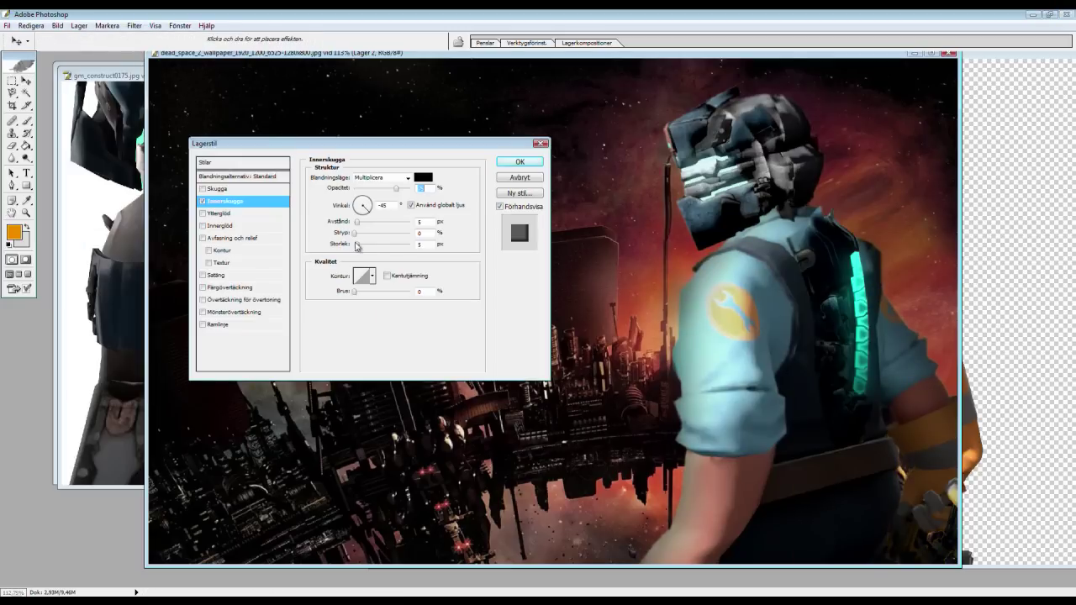
{"action": "left_click", "coordinate": [511, 163]}
{"action": "left_click", "coordinate": [79, 25]}
{"action": "left_click", "coordinate": [288, 143]}
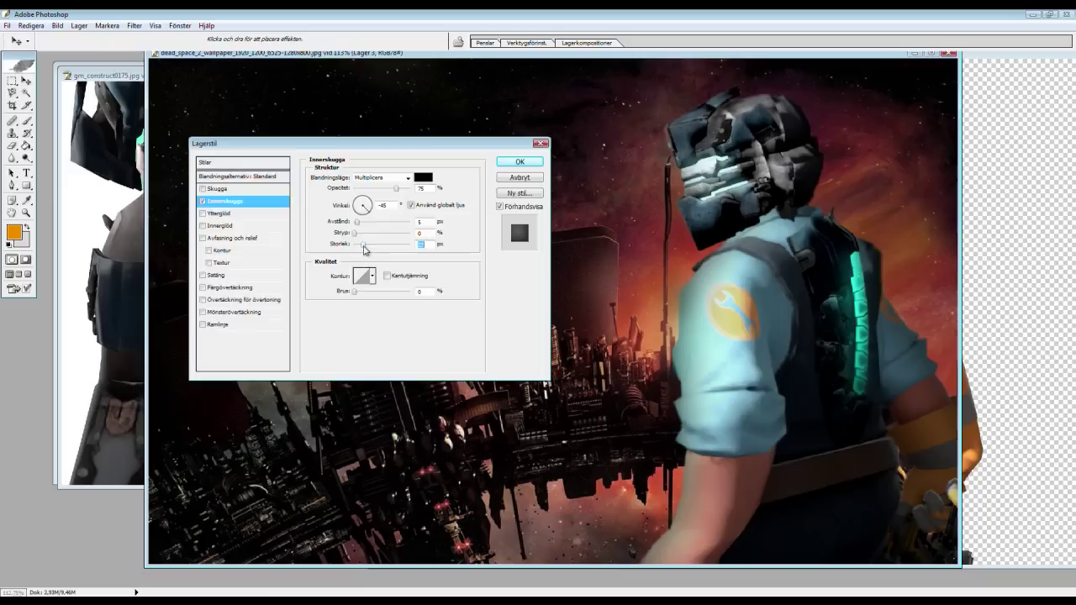
{"action": "key", "text": "Return"}
{"action": "key", "text": "b"}
{"action": "left_click", "coordinate": [266, 41]}
Paint soft orange around the shoulder and tower, then along the shoulder edge on Background.
{"action": "left_click_drag", "start_coordinate": [639, 342], "coordinate": [680, 302]}
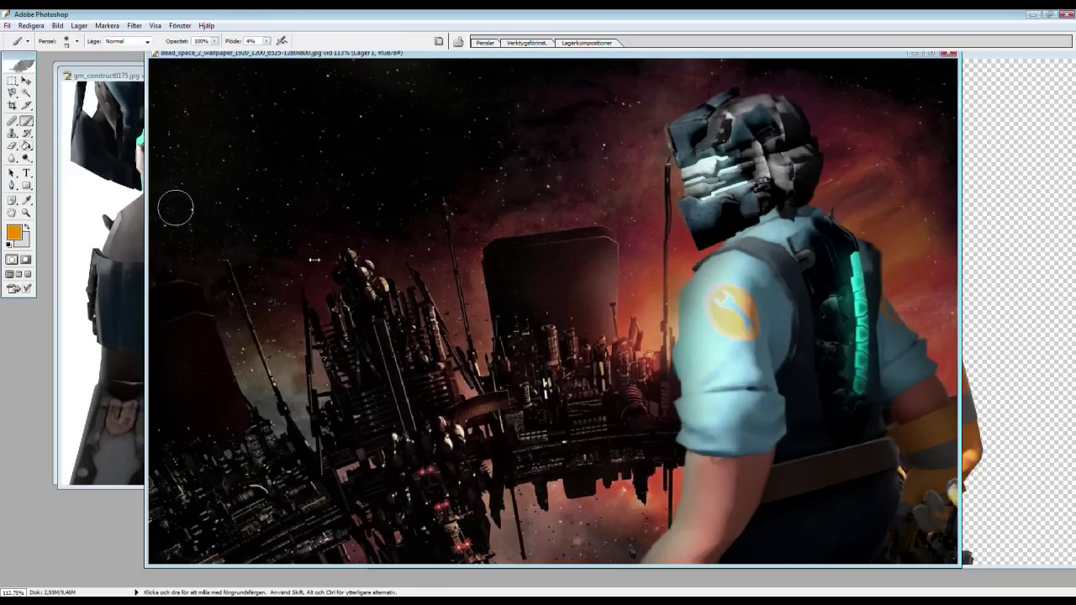
{"action": "left_click_drag", "start_coordinate": [614, 252], "coordinate": [559, 274]}
{"action": "left_click", "coordinate": [669, 332], "text": "ctrl"}
{"action": "left_click_drag", "start_coordinate": [679, 302], "coordinate": [679, 346]}
Zoom in on the shoulder, try another orange stroke, then undo it and zoom back out.
{"action": "left_click", "coordinate": [79, 25]}
{"action": "key", "text": "Escape"}
{"action": "key", "text": "e"}
{"action": "key", "text": "ctrl+plus"}
{"action": "key", "text": "ctrl+plus"}
{"action": "key", "text": "b"}
{"action": "left_click_drag", "start_coordinate": [454, 437], "coordinate": [485, 226]}
{"action": "scroll", "coordinate": [461, 368], "scroll_direction": "down", "scroll_amount": 1}
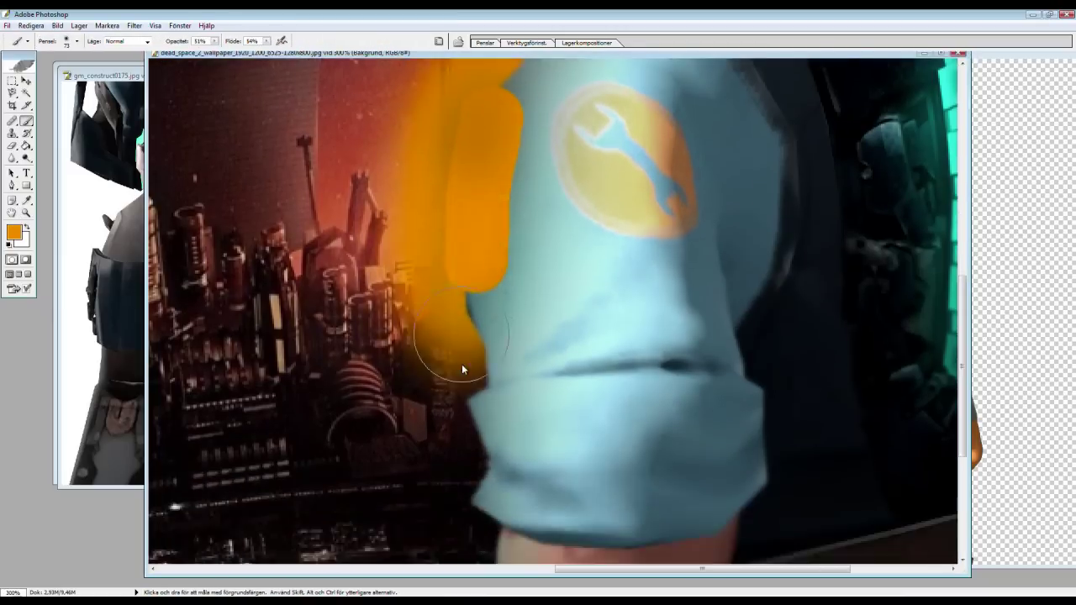
{"action": "key", "text": "ctrl+0"}
{"action": "key", "text": "ctrl+z"}
{"action": "key", "text": "z"}
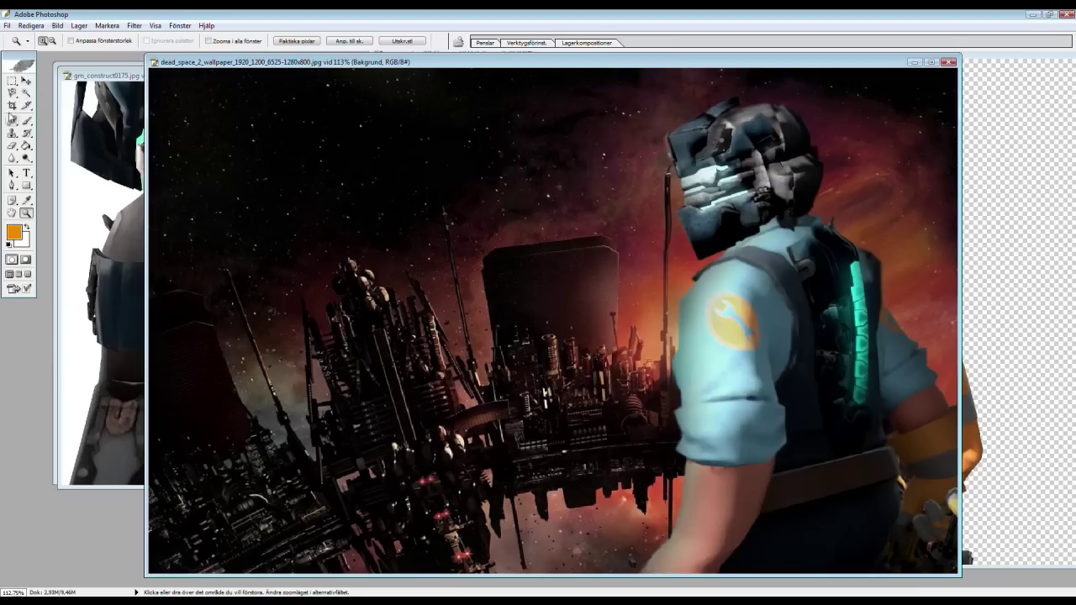
Select Lager 1 and reduce the brush size to 28.
{"action": "key", "text": "v"}
{"action": "right_click", "coordinate": [739, 277]}
{"action": "left_click", "coordinate": [761, 283]}
{"action": "key", "text": "Escape"}
{"action": "key", "text": "b"}
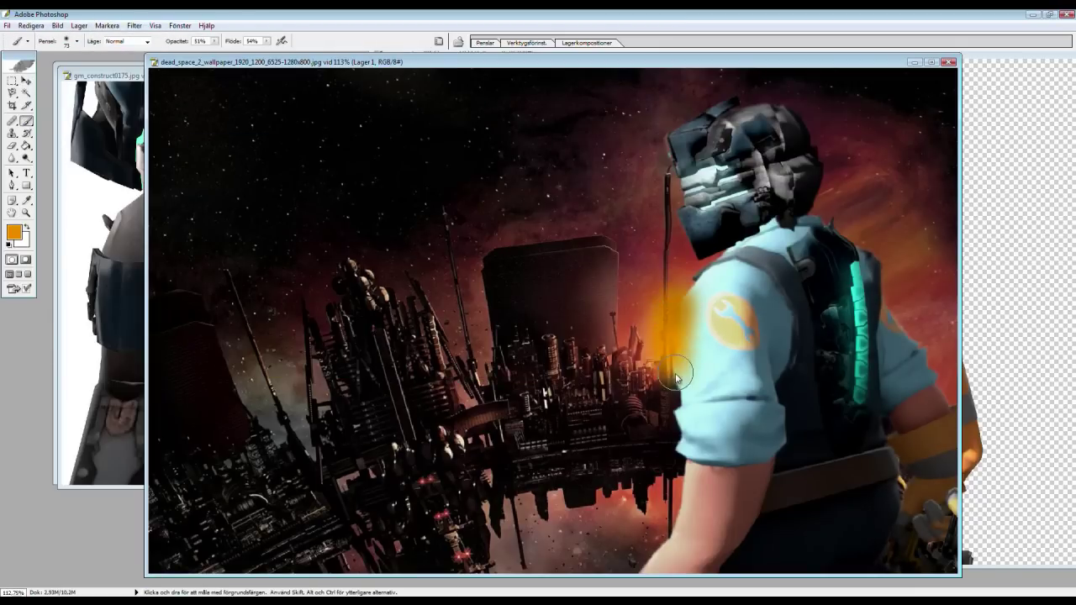
{"action": "right_click", "coordinate": [679, 296]}
{"action": "left_click", "coordinate": [739, 421]}
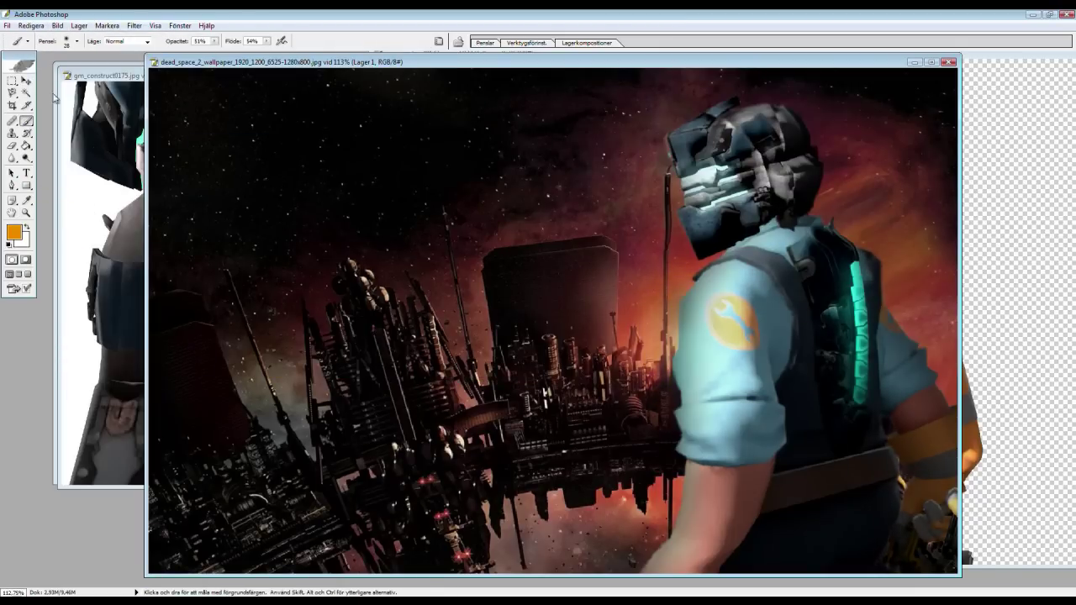
{"action": "left_click", "coordinate": [79, 25]}
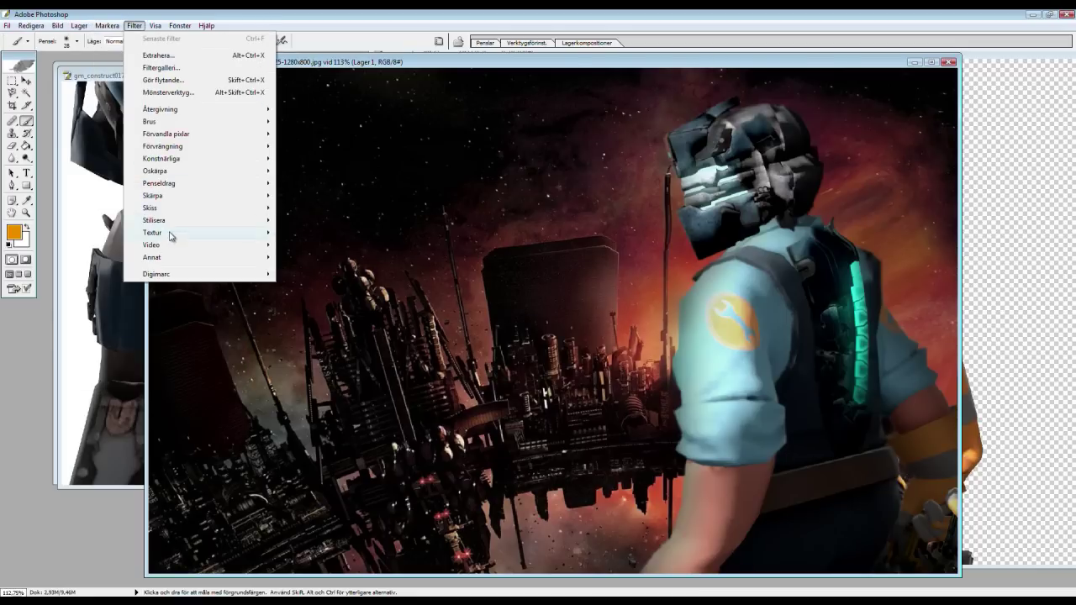
Blur the helmet visor on Lager 3, zoomed in close.
{"action": "key", "text": "Escape"}
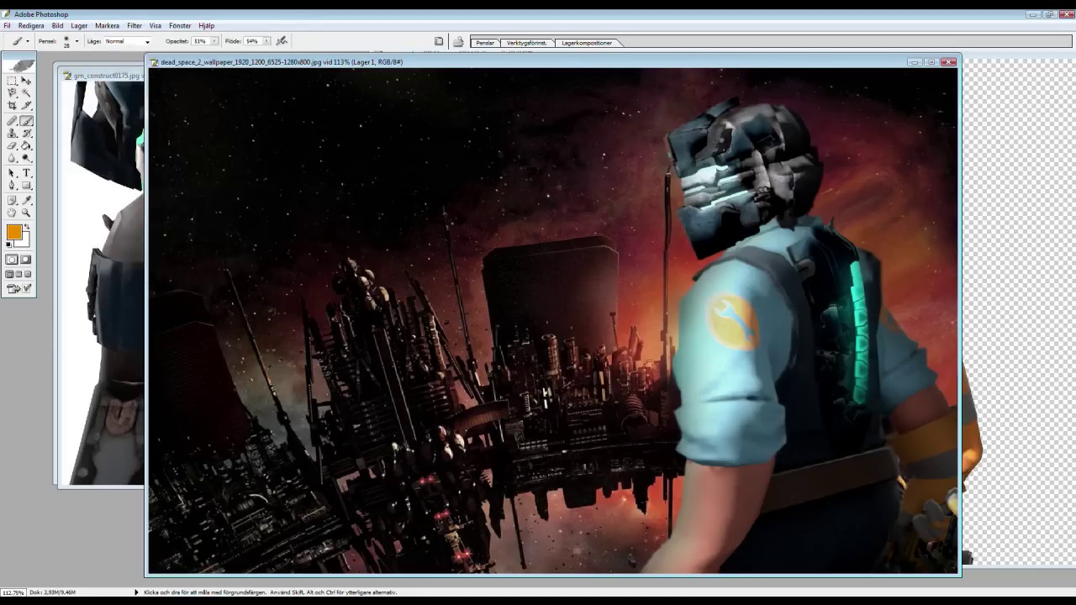
{"action": "left_click", "coordinate": [11, 157]}
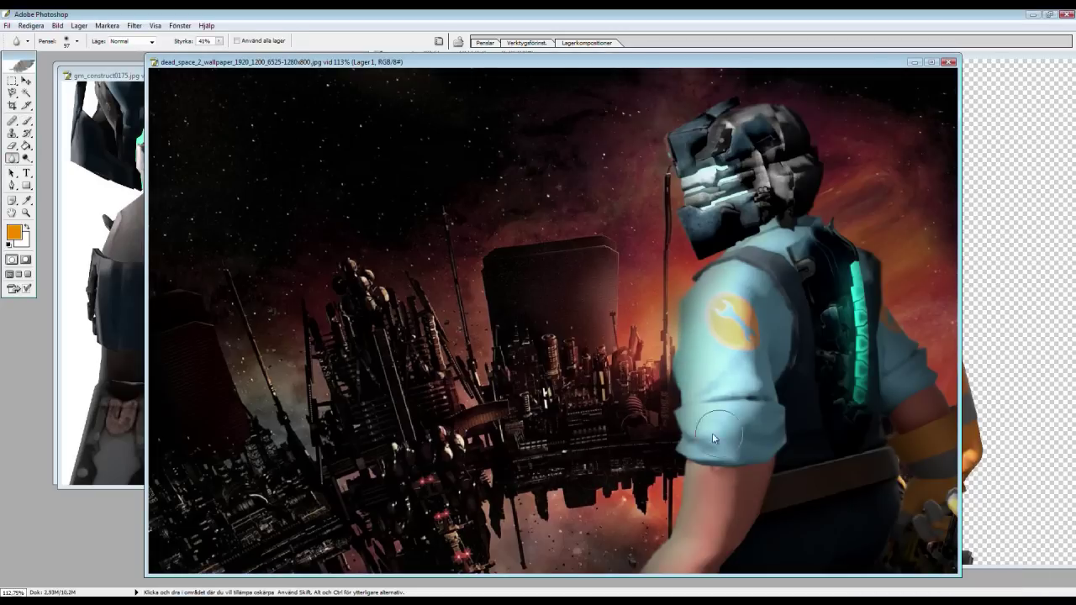
{"action": "left_click", "coordinate": [809, 341], "text": "ctrl"}
{"action": "left_click", "coordinate": [23, 215]}
{"action": "left_click", "coordinate": [739, 181]}
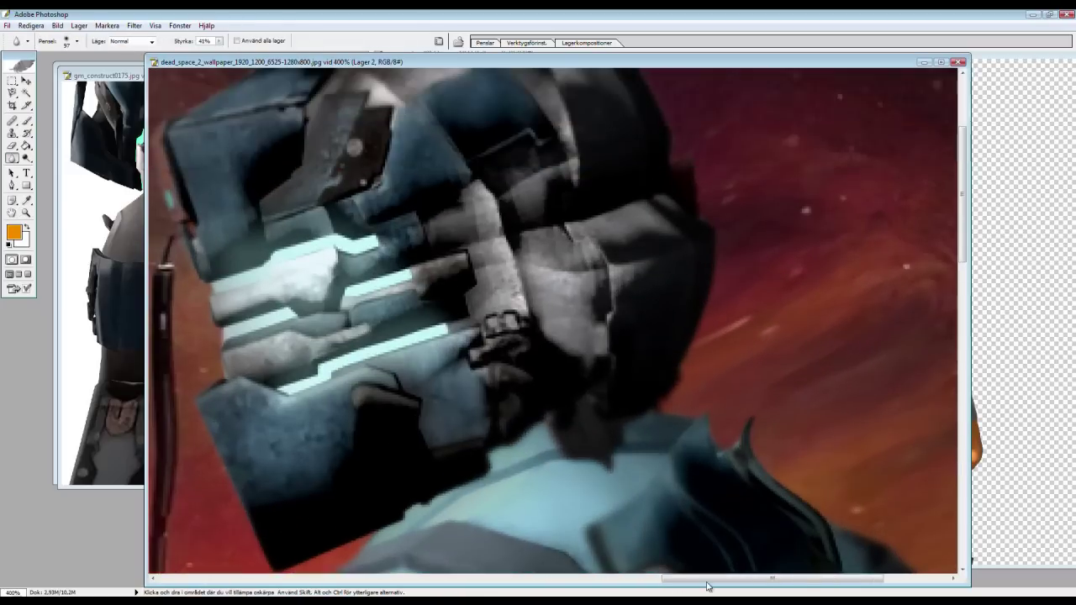
Paint a yellow glow beside the shoulder on the background, then bring up gm_construct0175.jpg.
{"action": "left_click", "coordinate": [588, 252]}
{"action": "left_click", "coordinate": [13, 232]}
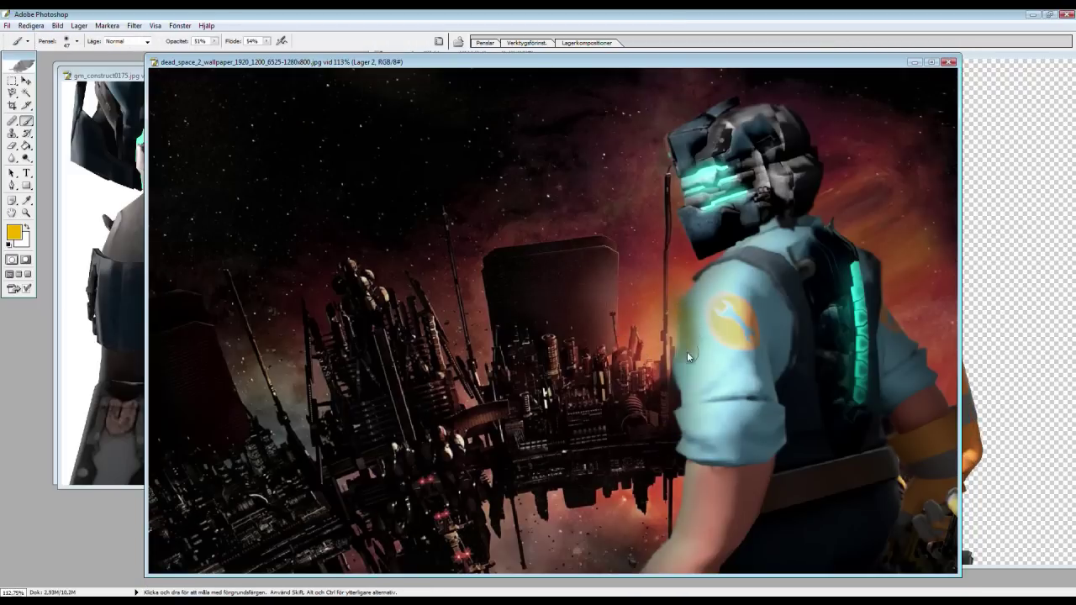
{"action": "left_click", "coordinate": [651, 232]}
{"action": "key", "text": "b"}
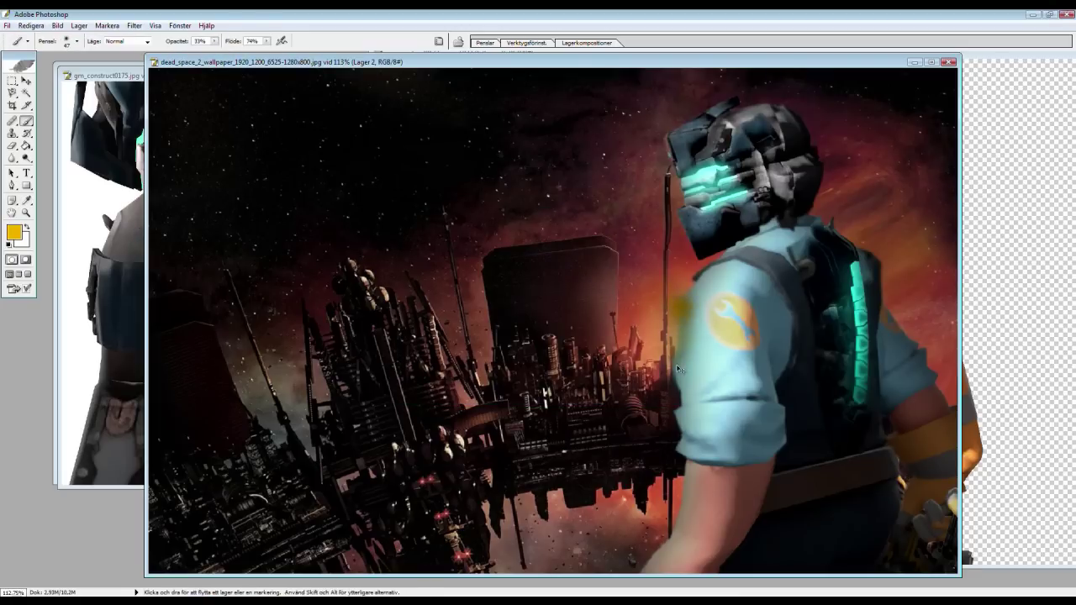
{"action": "key", "text": "b"}
{"action": "left_click_drag", "start_coordinate": [669, 313], "coordinate": [673, 370]}
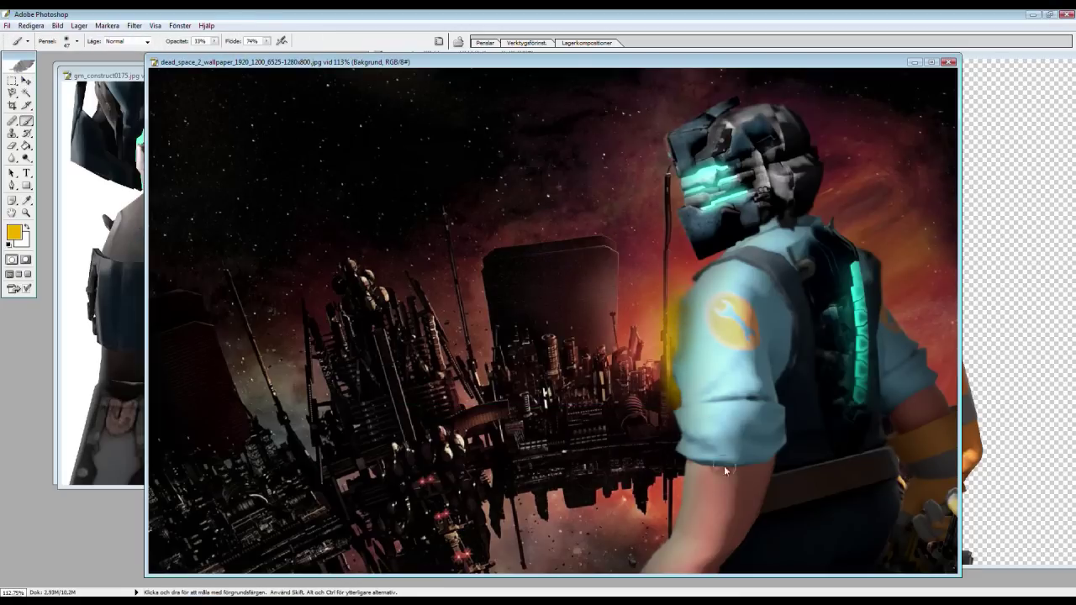
{"action": "scroll", "coordinate": [723, 466], "scroll_direction": "down", "scroll_amount": 1}
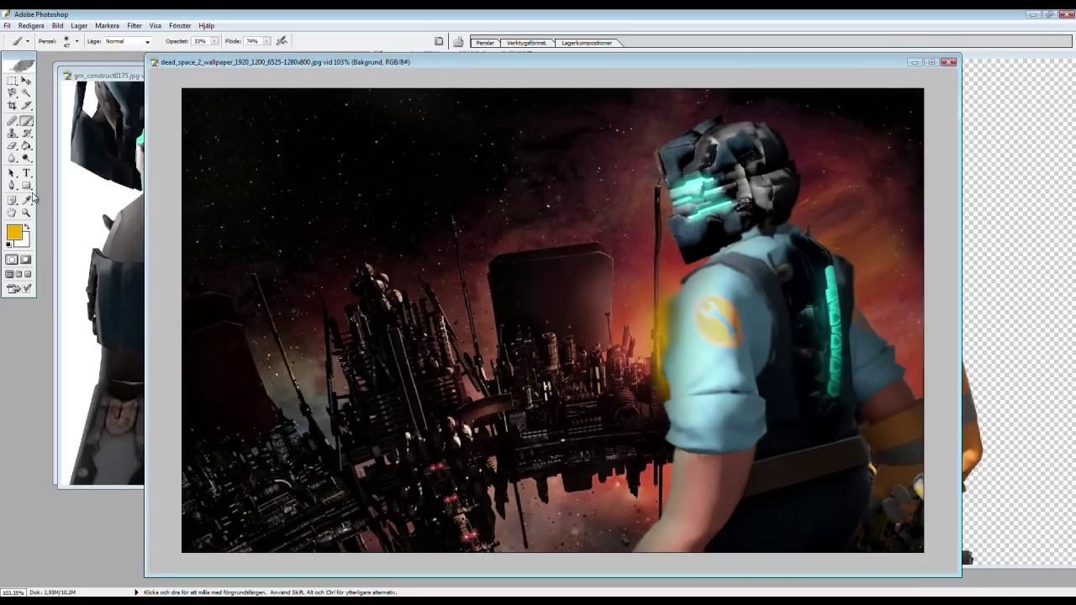
{"action": "left_click", "coordinate": [76, 249]}
{"action": "key", "text": "l"}
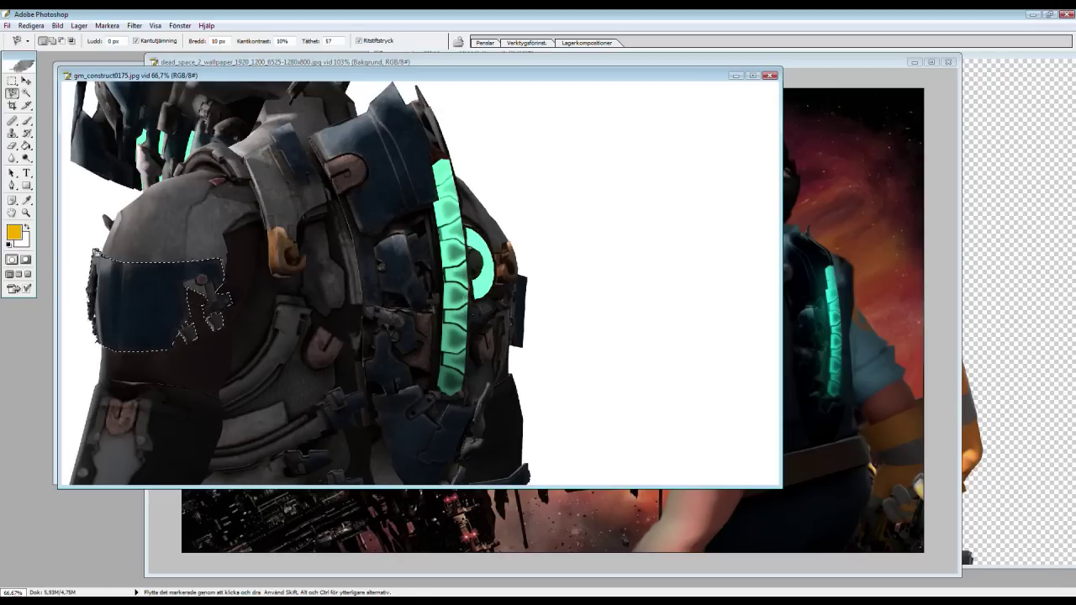
Drag the arm plate into the wallpaper and shrink it onto the Engineer's shoulder.
{"action": "key", "text": "v"}
{"action": "left_click_drag", "start_coordinate": [114, 299], "coordinate": [415, 326]}
{"action": "left_click", "coordinate": [79, 25]}
{"action": "left_click_drag", "start_coordinate": [470, 353], "coordinate": [698, 319]}
{"action": "key", "text": "ctrl+t"}
{"action": "left_click_drag", "start_coordinate": [790, 252], "coordinate": [759, 294]}
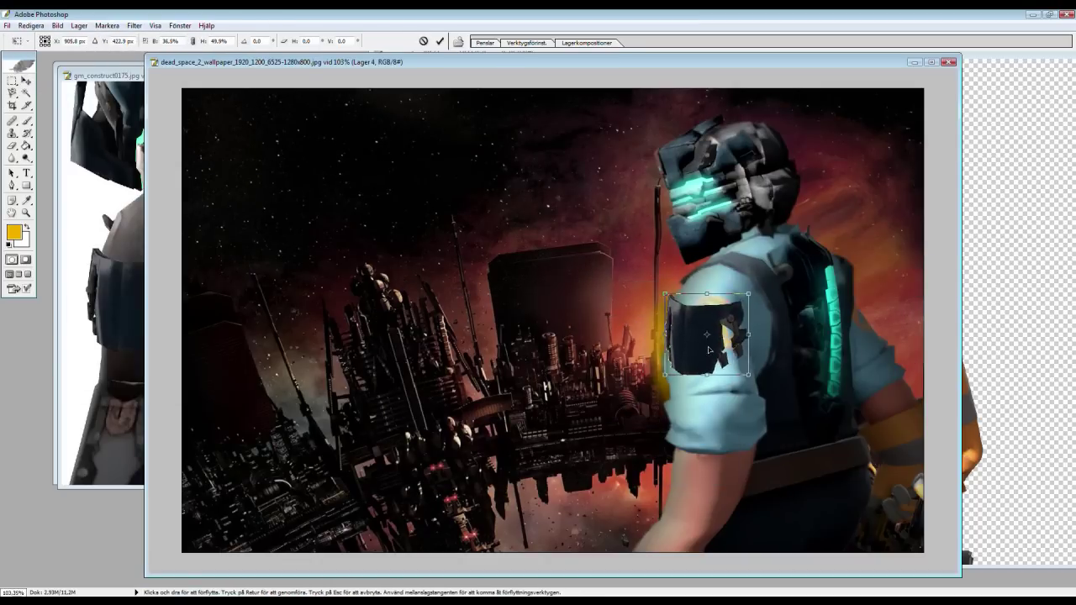
{"action": "key", "text": "r"}
{"action": "key", "text": "Return"}
Rotate the plate to match the arm, adjust Brightness/Contrast and add a Drop Shadow.
{"action": "key", "text": "ctrl+t"}
{"action": "left_click_drag", "start_coordinate": [761, 376], "coordinate": [769, 363]}
{"action": "left_click", "coordinate": [57, 25]}
{"action": "mouse_move", "coordinate": [84, 55]}
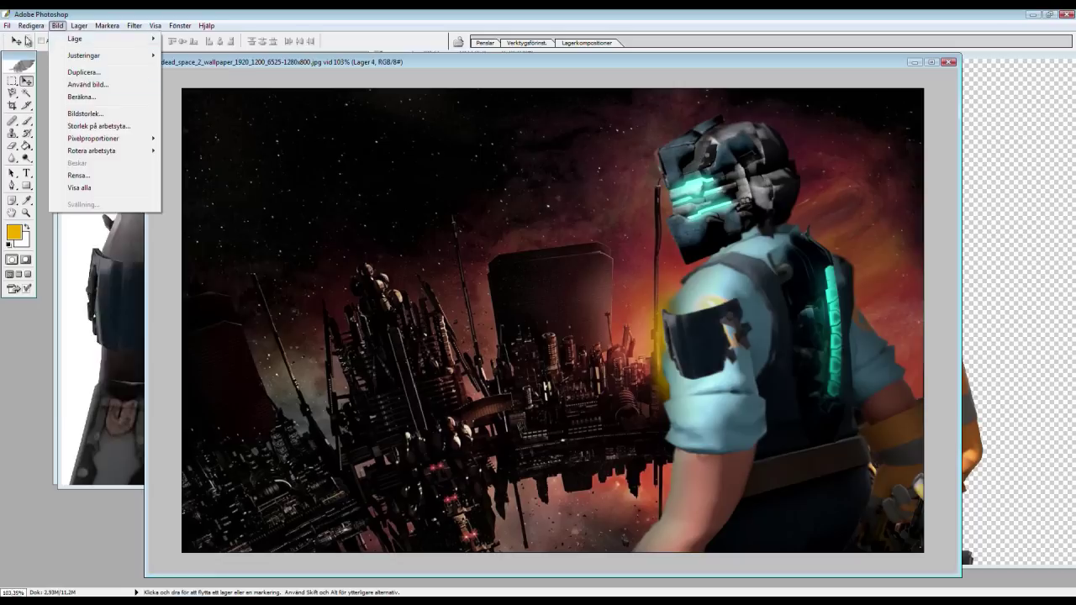
{"action": "left_click", "coordinate": [299, 191]}
{"action": "key", "text": "Escape"}
{"action": "left_click", "coordinate": [79, 25]}
{"action": "left_click", "coordinate": [269, 105]}
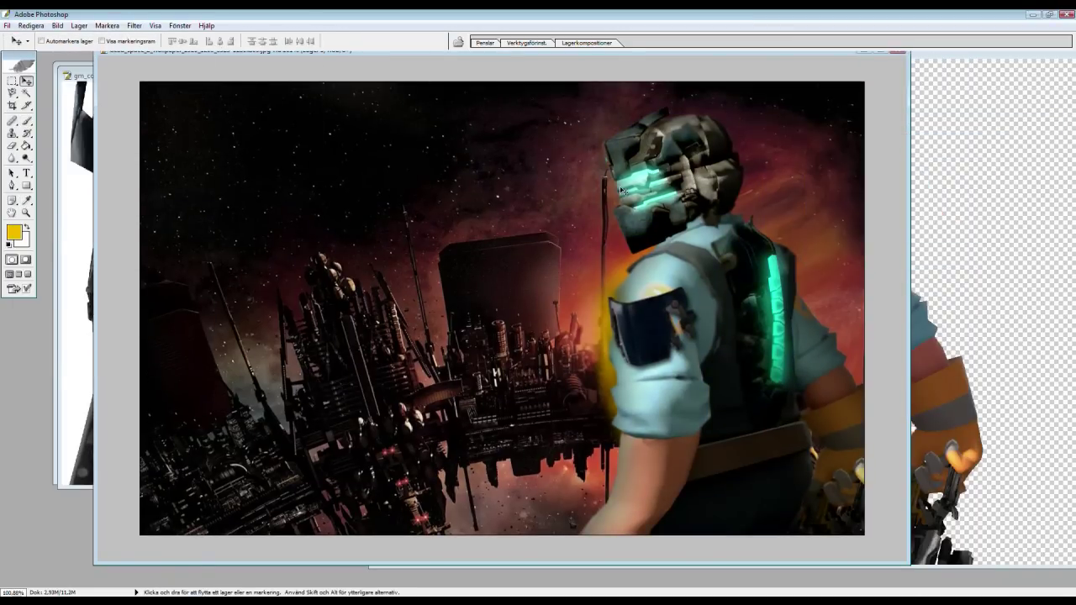
Render a lens flare onto the wallpaper beside the Engineer's shoulder.
{"action": "left_click", "coordinate": [135, 26]}
{"action": "left_click", "coordinate": [319, 168]}
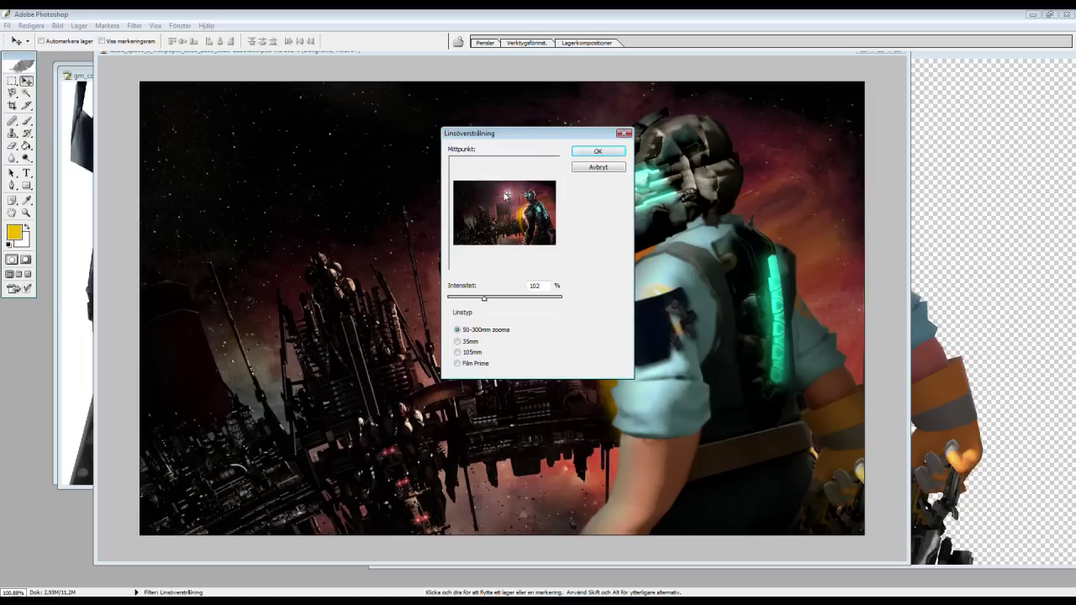
{"action": "left_click", "coordinate": [588, 152]}
Apply a Lighting Effects style that darkens the city and lights the sky.
{"action": "left_click", "coordinate": [134, 25]}
{"action": "left_click", "coordinate": [328, 151]}
{"action": "left_click", "coordinate": [612, 316]}
{"action": "left_click", "coordinate": [584, 162]}
{"action": "left_click", "coordinate": [572, 178]}
{"action": "left_click", "coordinate": [658, 162]}
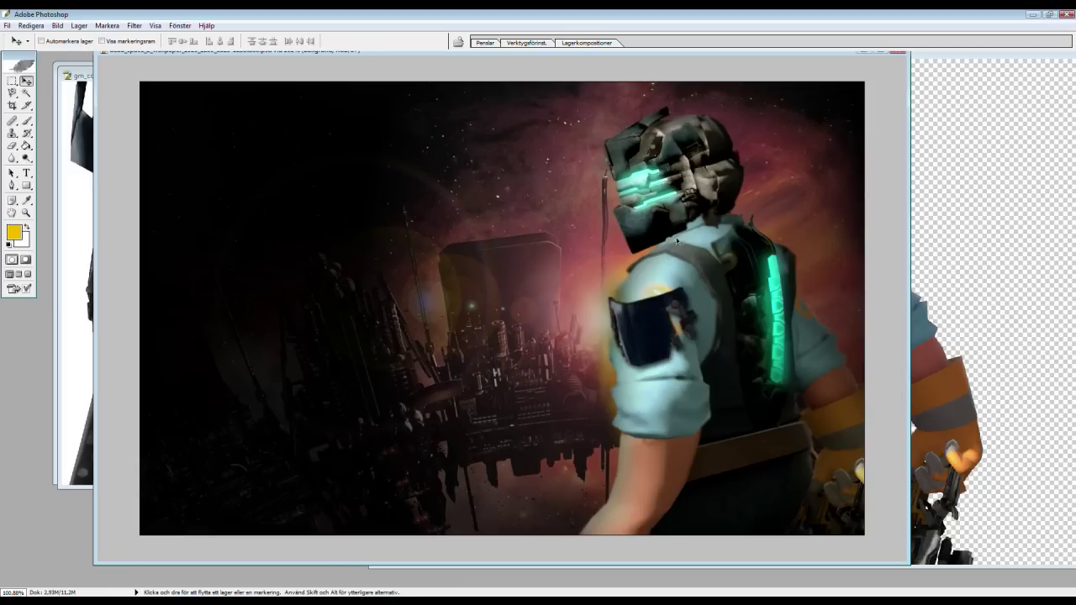
{"action": "left_click", "coordinate": [57, 25]}
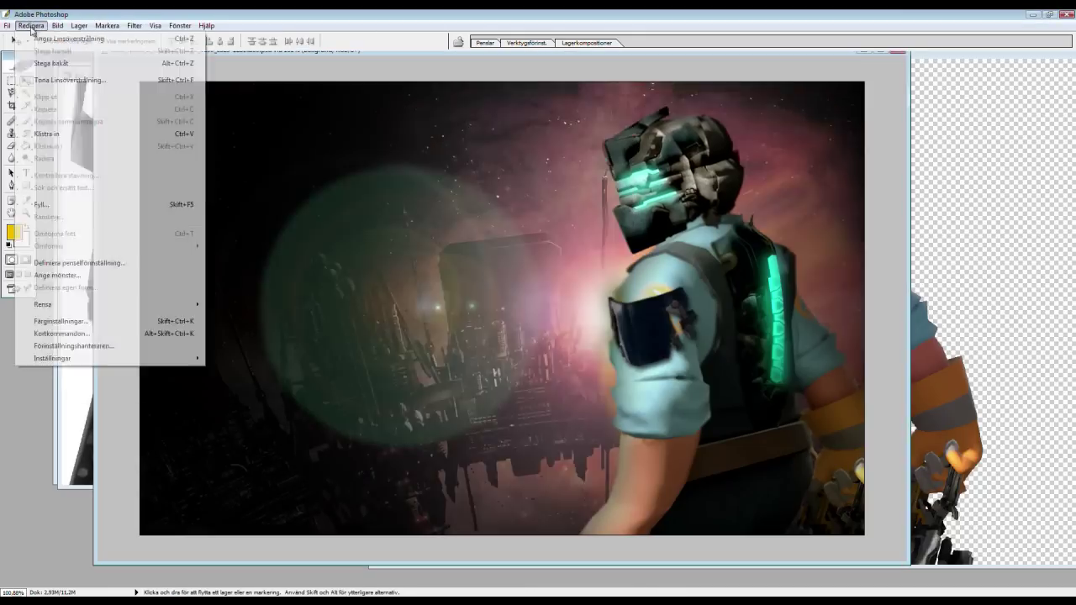
{"action": "left_click", "coordinate": [324, 134]}
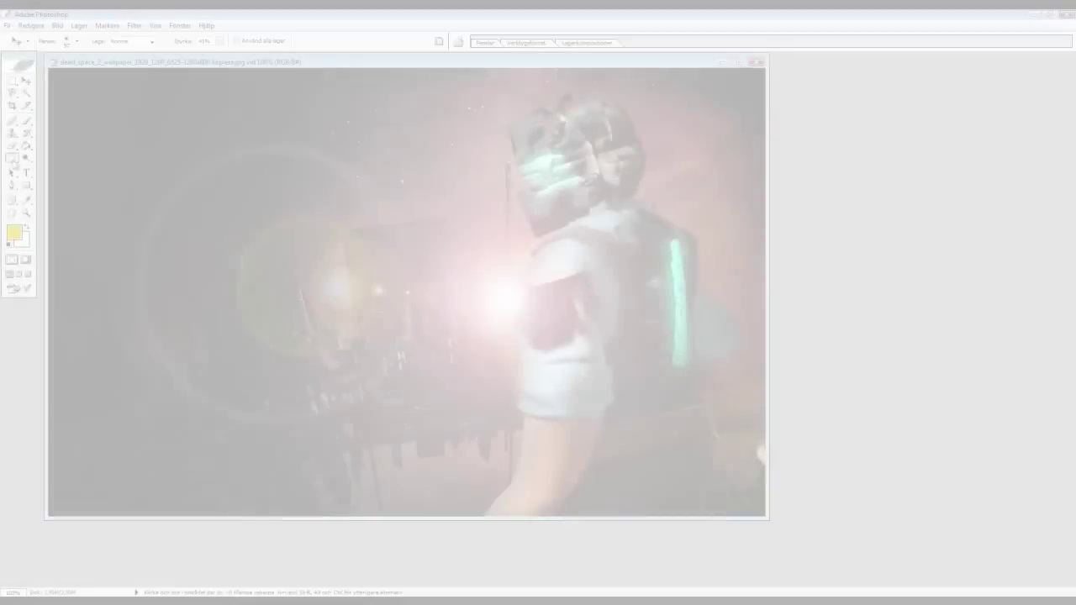
Select the Eraser, then save the composite as 'Dead Space Engineer' via Save As.
{"action": "key", "text": "e"}
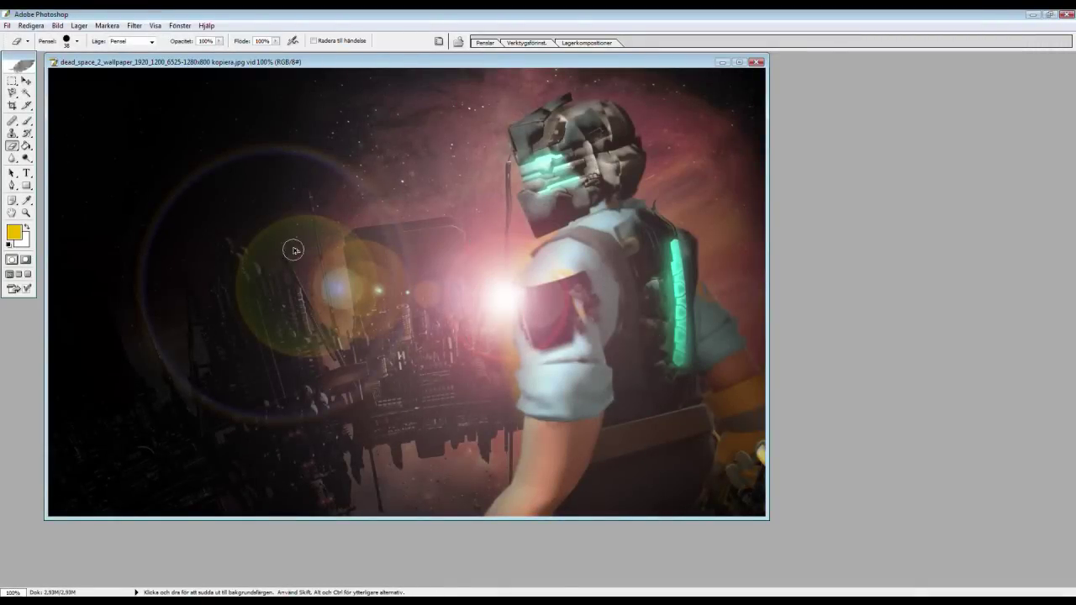
{"action": "left_click", "coordinate": [6, 25]}
{"action": "left_click", "coordinate": [38, 85]}
{"action": "type", "text": "Dead Space Engineer"}
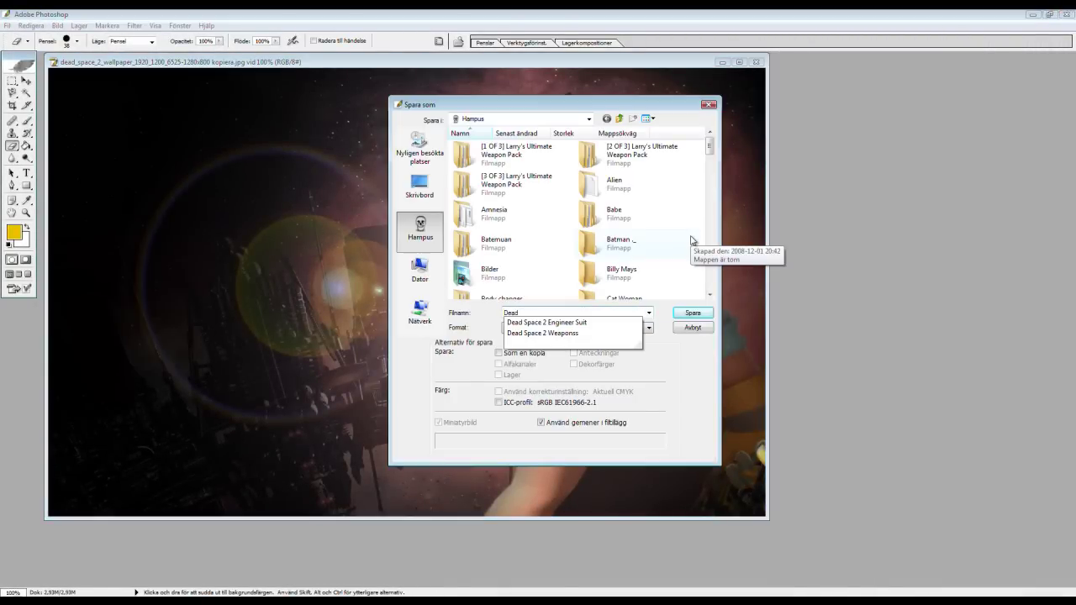
{"action": "key", "text": "Return"}
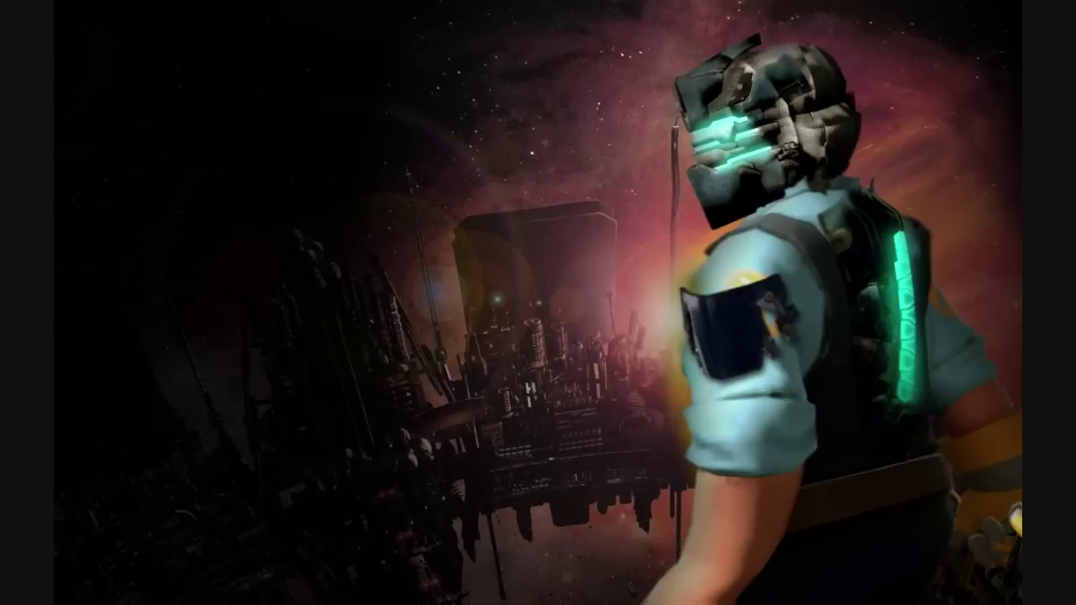